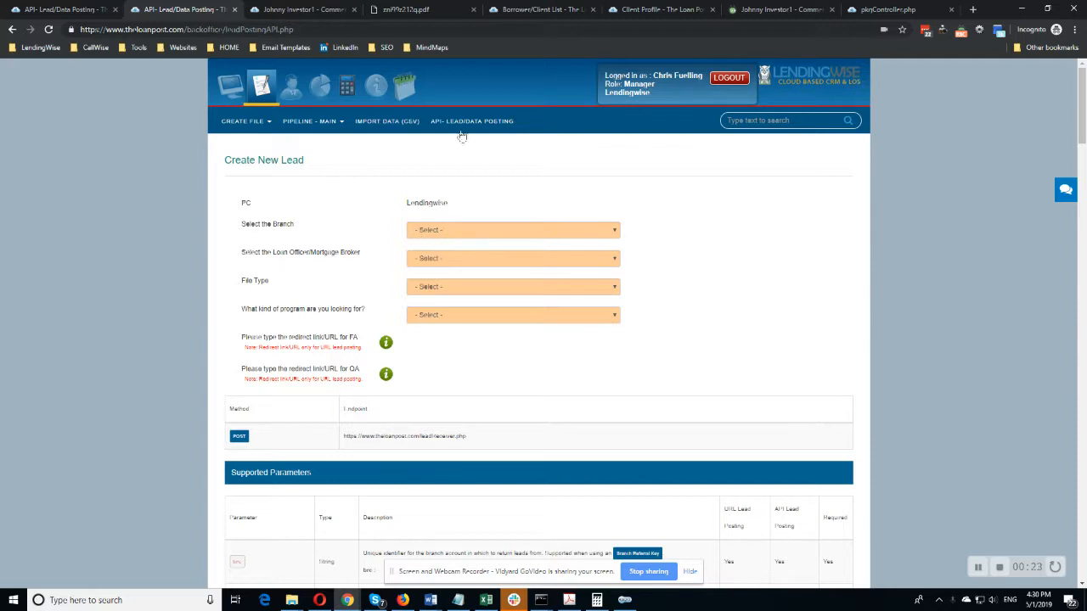
Set the new lead's branch to Commercial Division and its loan officer/mortgage broker to the Commercial Division entry.
scroll(441, 195, down, 1)
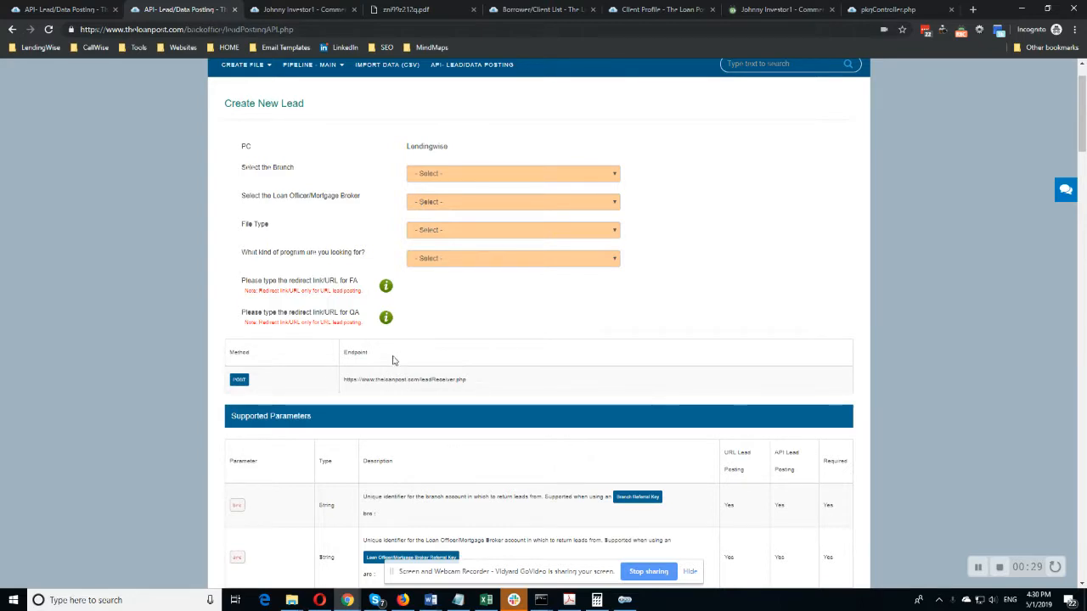
click(456, 179)
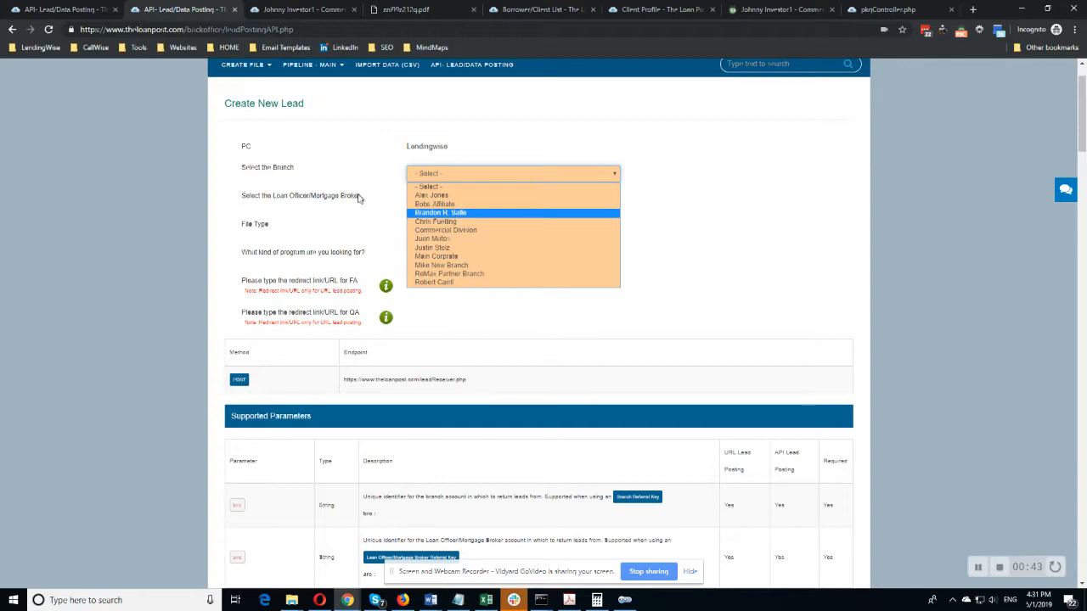
click(454, 232)
click(454, 206)
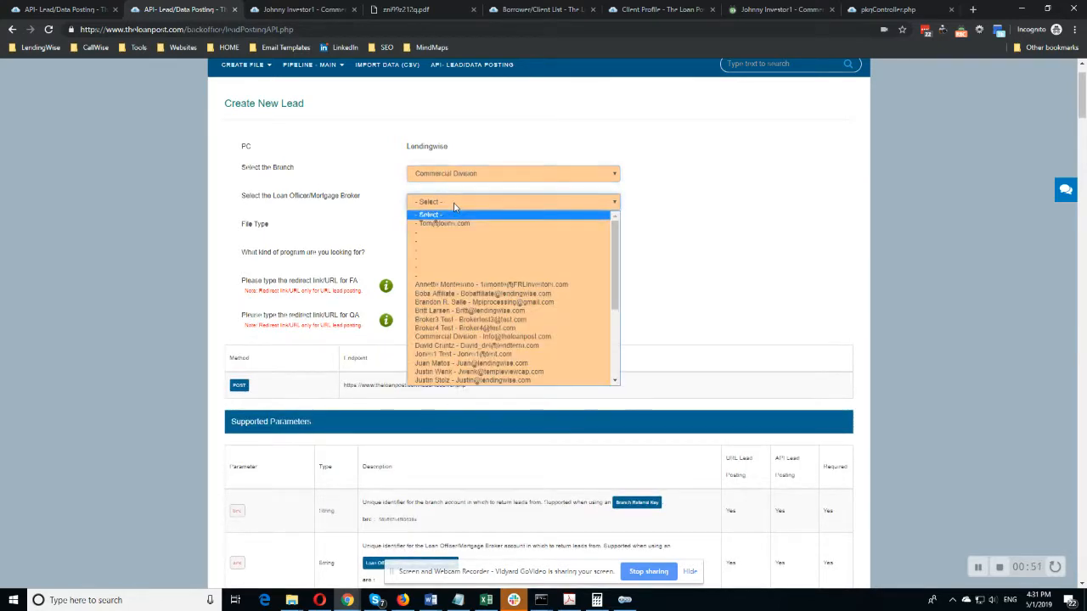
scroll(450, 306, down, 2)
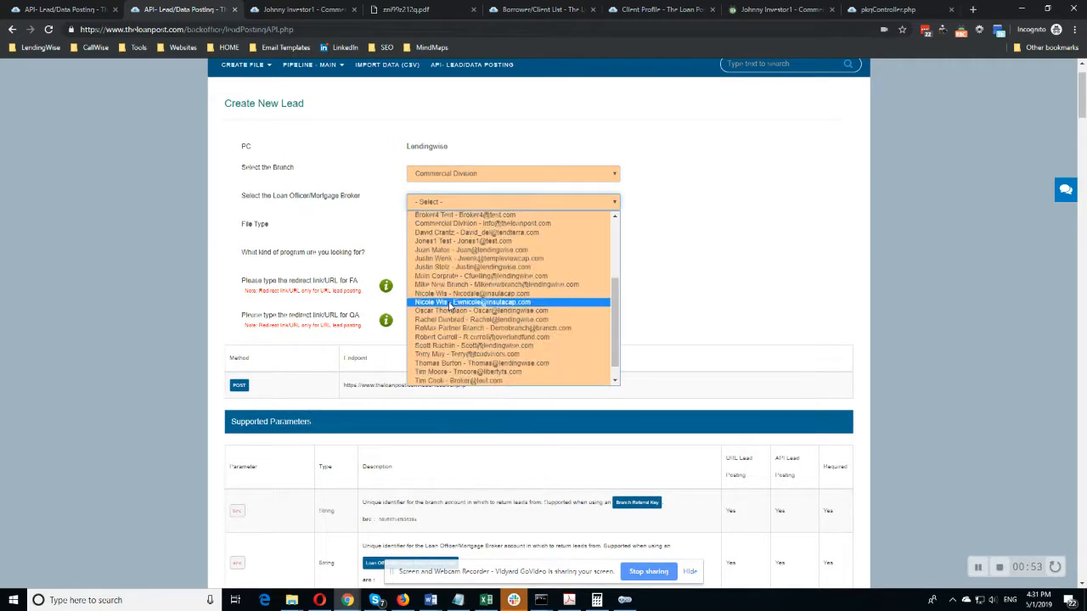
scroll(452, 306, down, 1)
scroll(454, 313, up, 3)
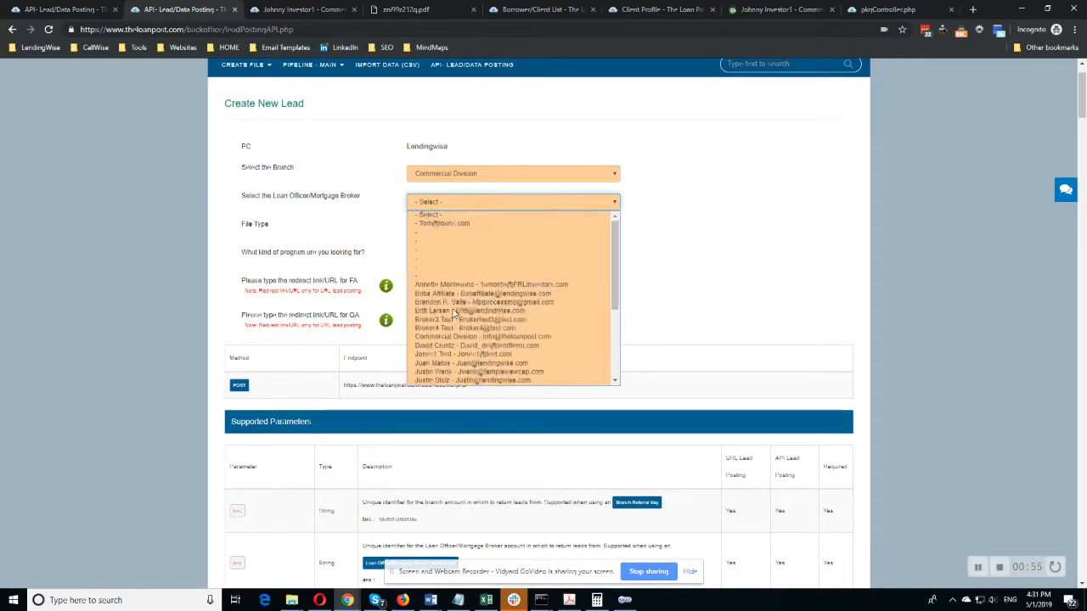
click(552, 340)
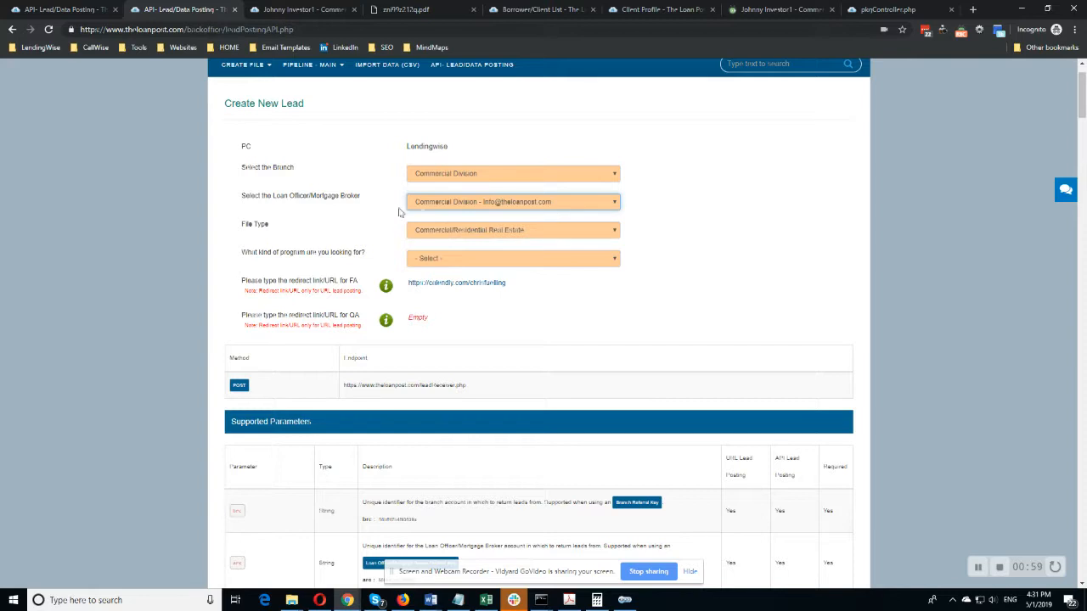
Keep the file type as Commercial/Residential Real Estate and choose Fix and Flip as the program.
click(444, 230)
click(444, 239)
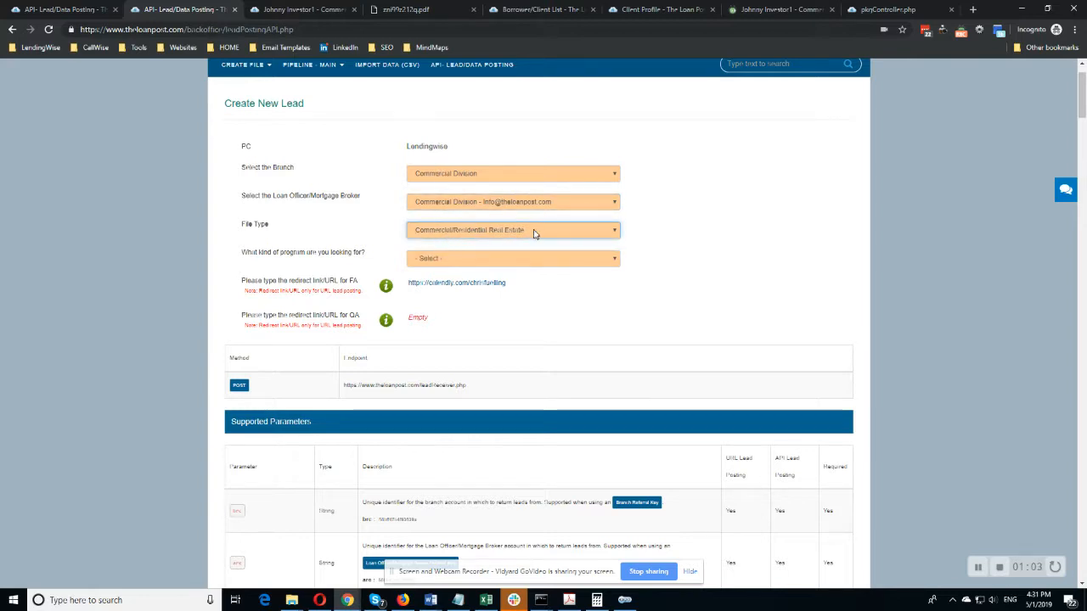
click(444, 260)
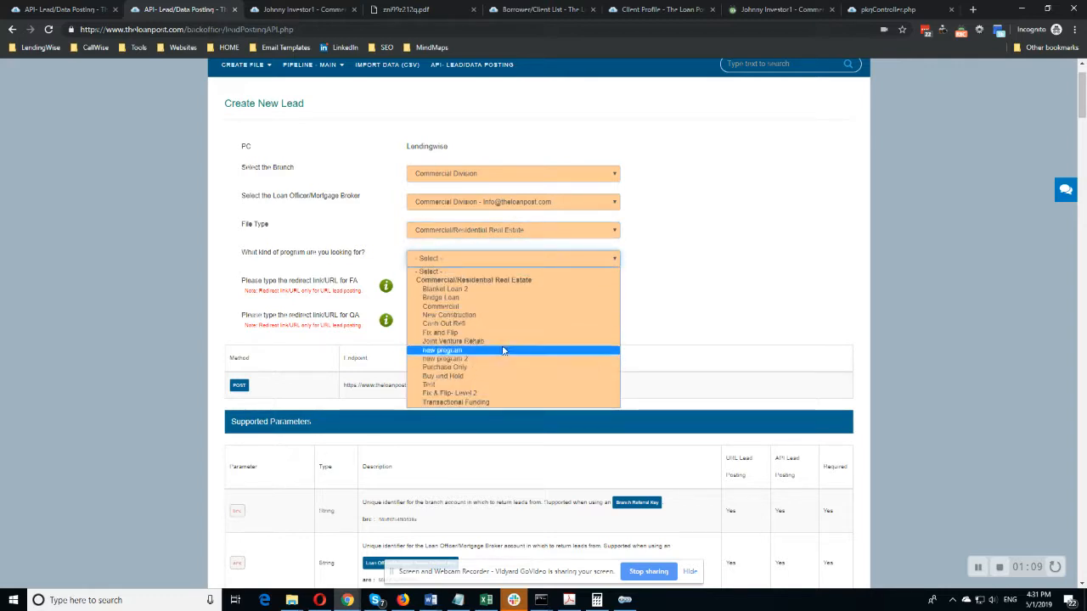
click(459, 333)
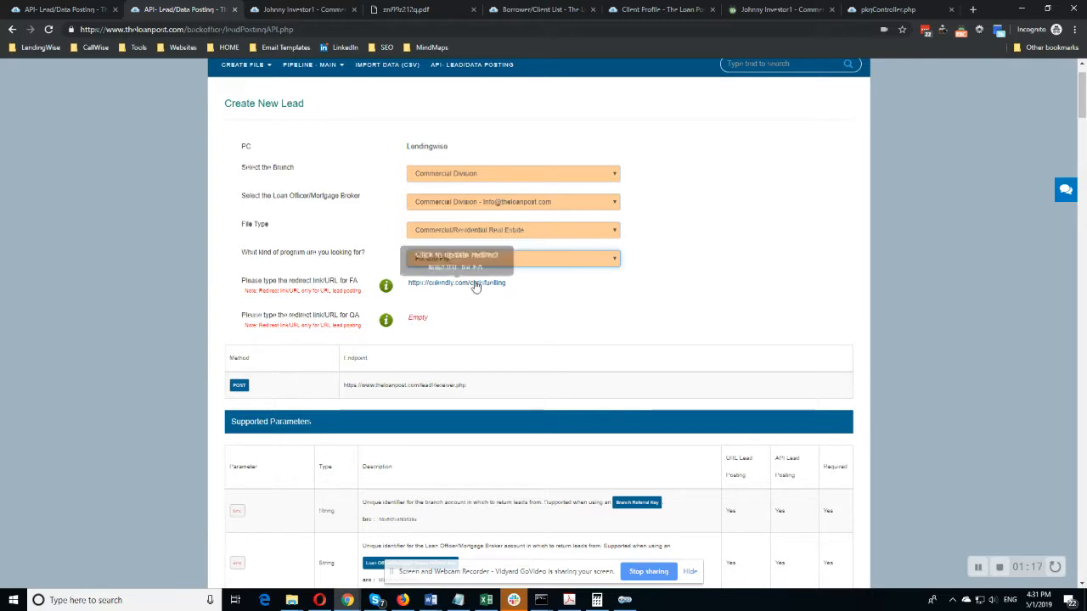
Look over the first supported API parameters and highlight the POST endpoint URL.
scroll(475, 287, down, 1)
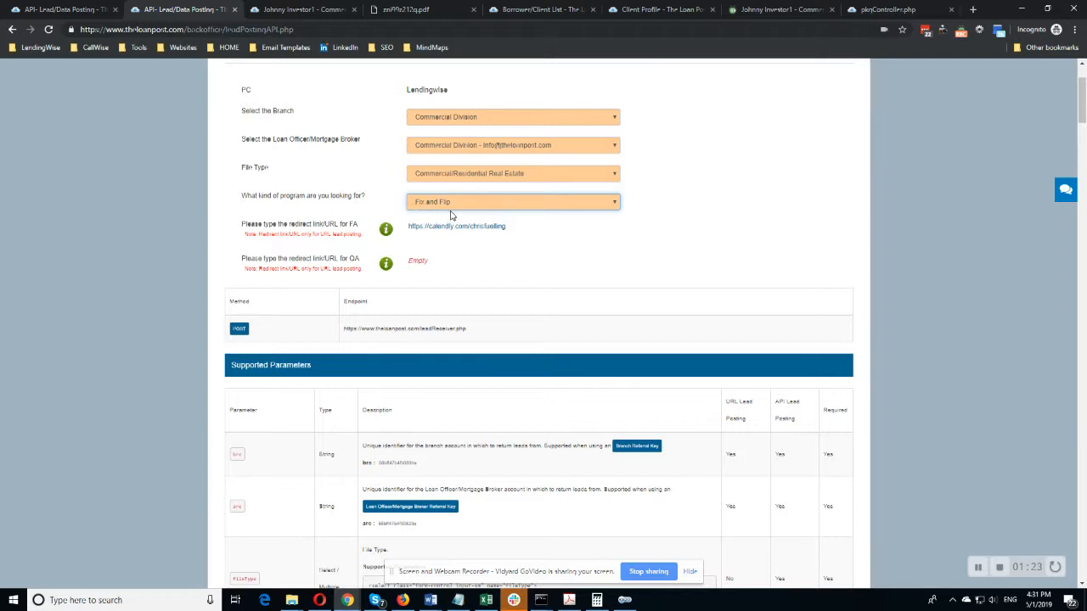
scroll(450, 216, down, 1)
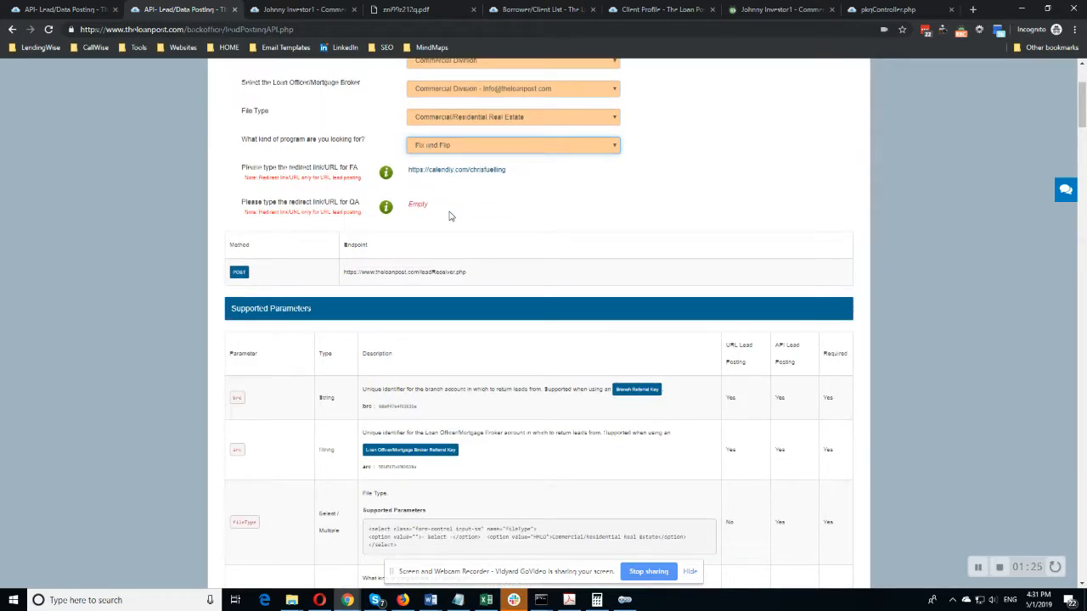
scroll(450, 215, down, 1)
scroll(449, 216, down, 2)
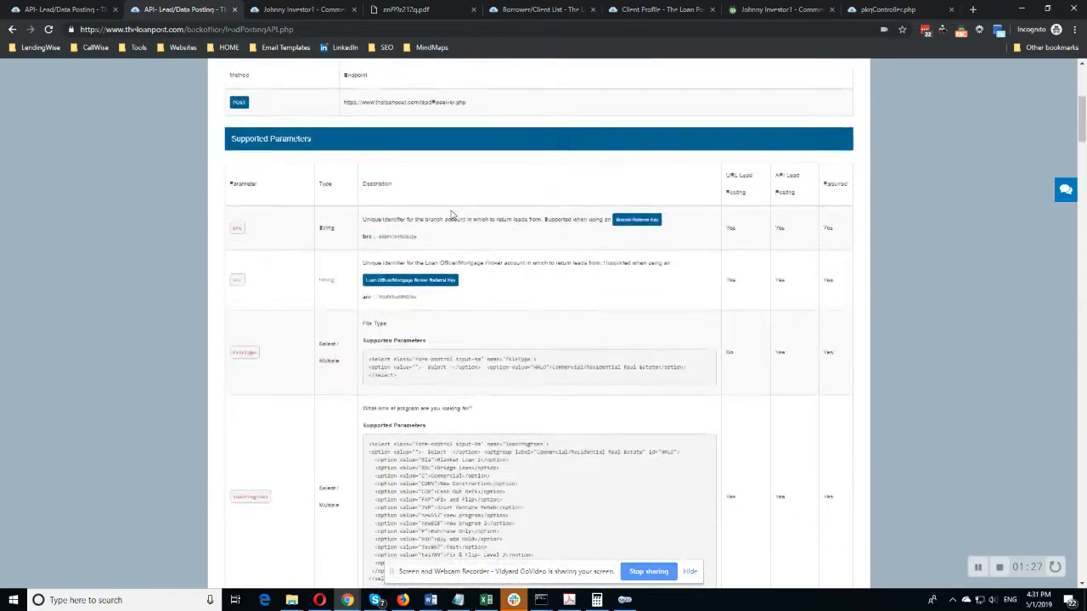
scroll(450, 216, up, 2)
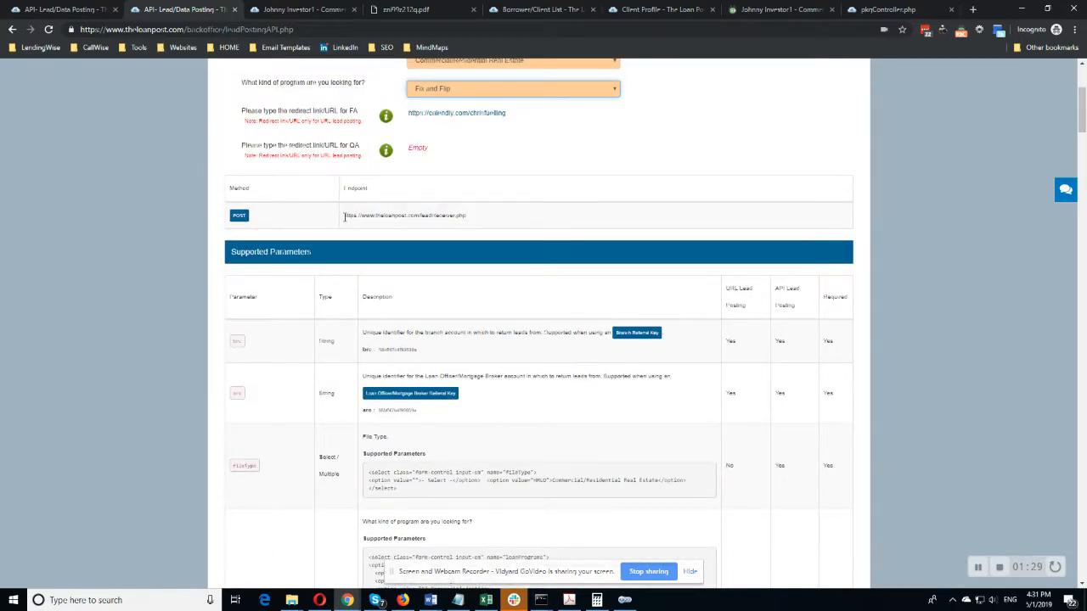
drag(344, 216, 466, 222)
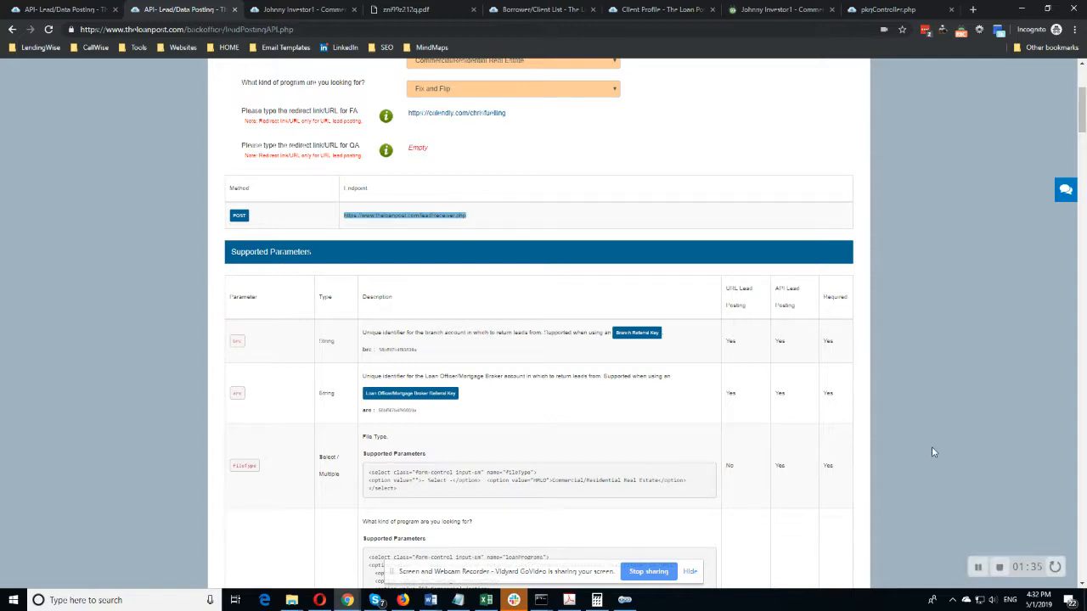
Switch to the Zoho CRM window and examine the webhook's notify URL, method, module and URL parameters.
key(alt+Tab)
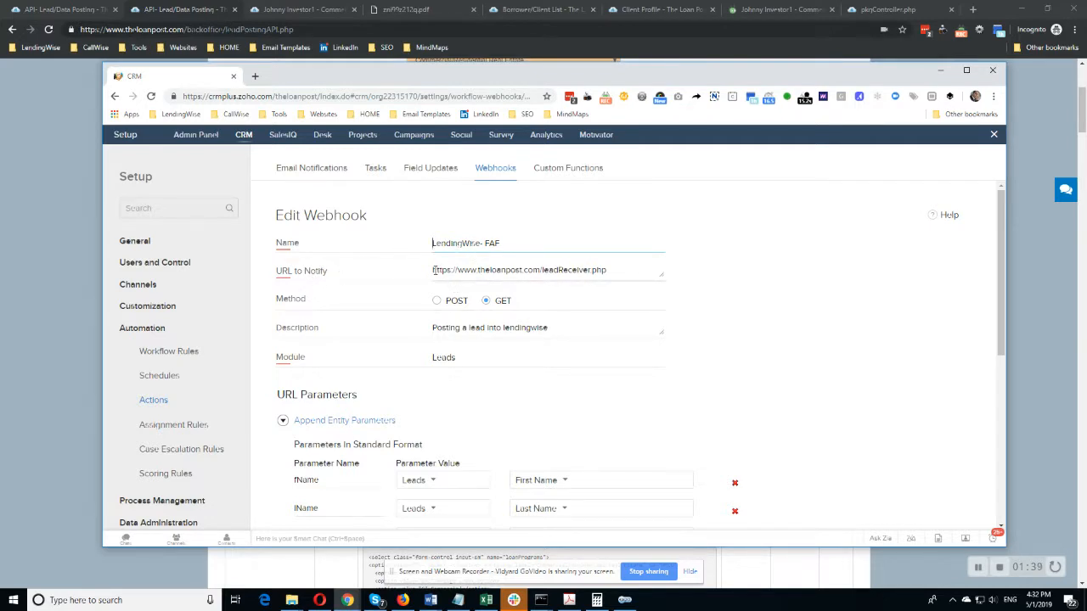
drag(433, 270, 634, 269)
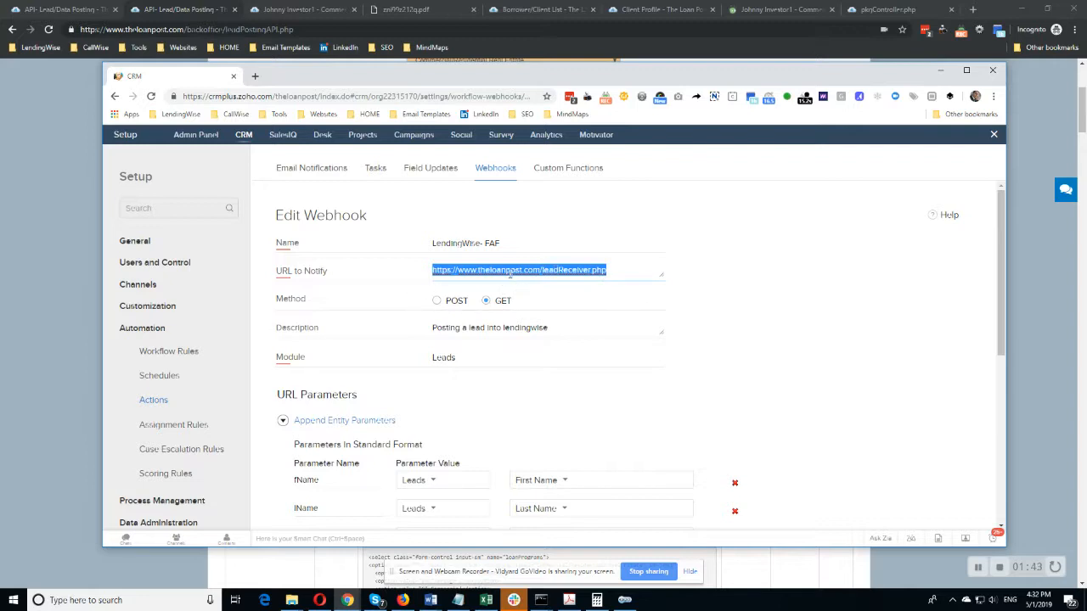
scroll(531, 267, down, 1)
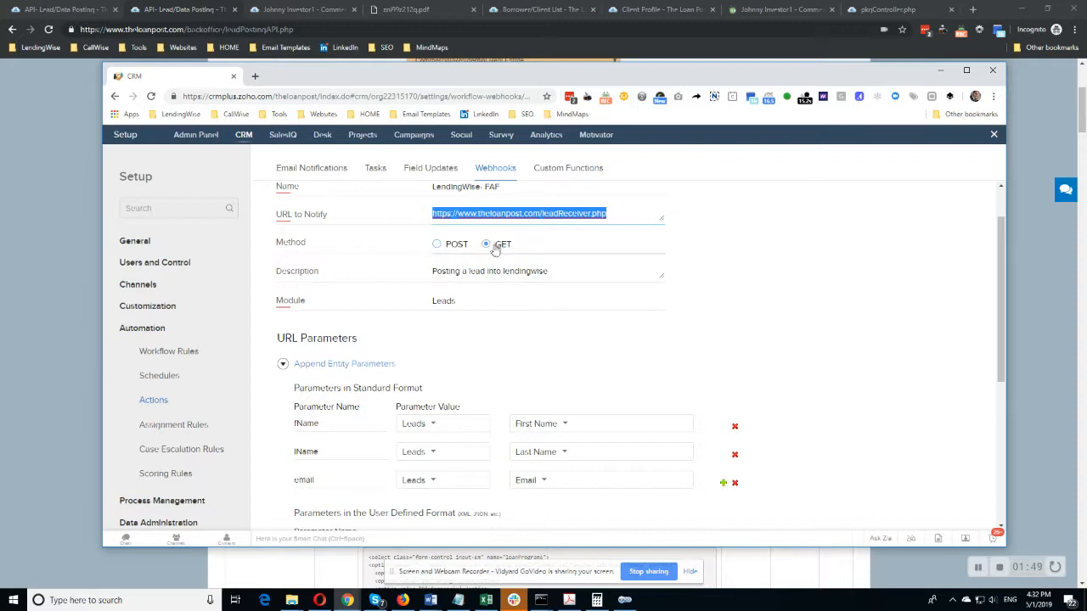
scroll(503, 246, down, 1)
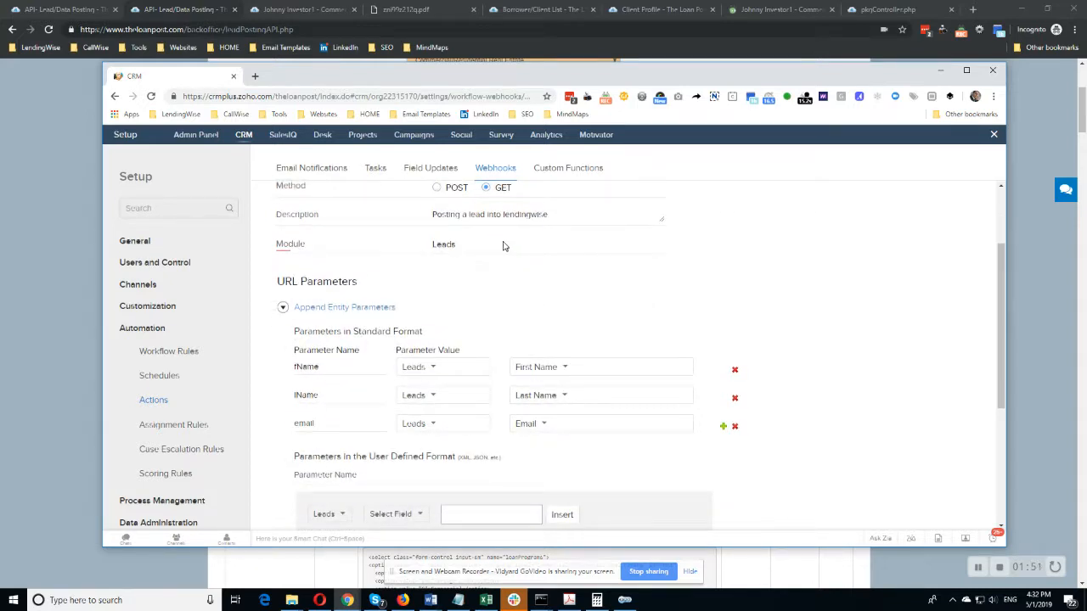
scroll(486, 309, down, 1)
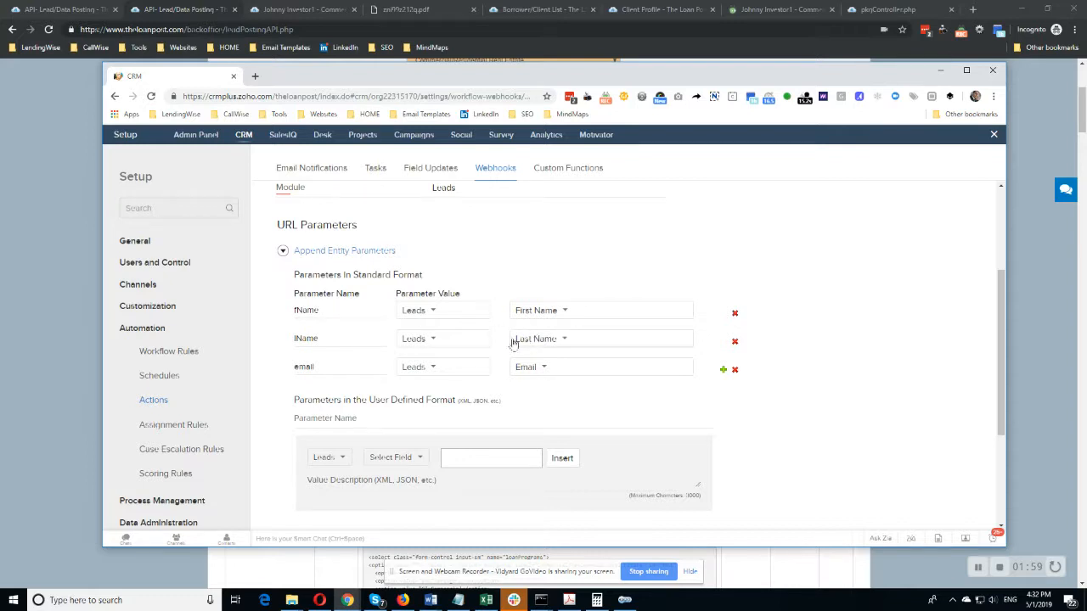
Examine the webhook's standard-format parameters, highlighting the fName parameter name.
scroll(376, 327, down, 1)
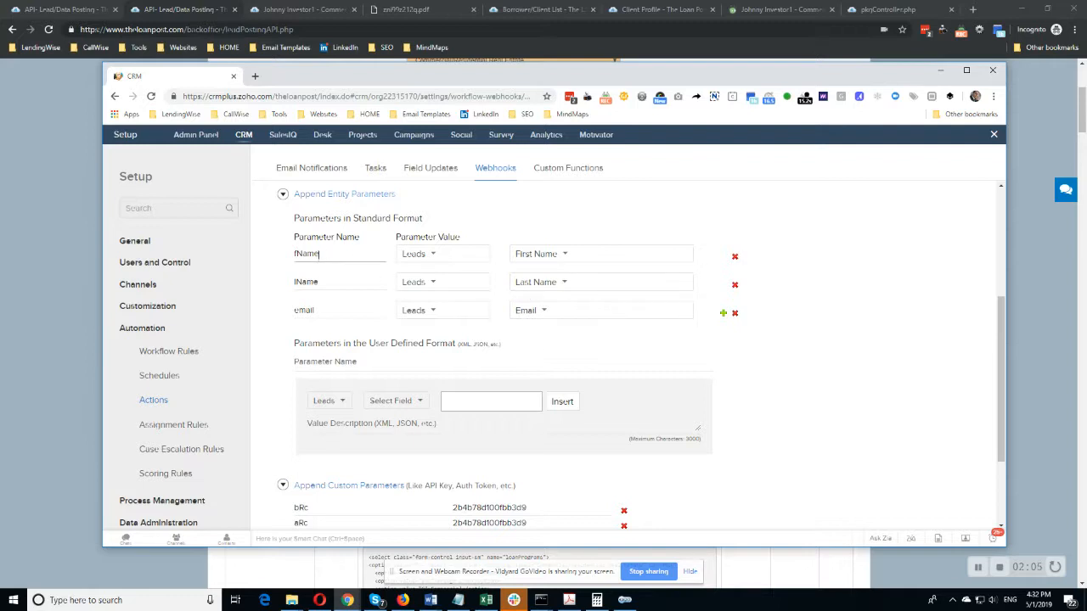
double_click(314, 254)
double_click(289, 284)
drag(325, 254, 274, 255)
Move the CRM window aside and look through the supported borrower, co-borrower and entity parameters on the lead posting page.
drag(363, 77, 0, 53)
scroll(316, 387, down, 6)
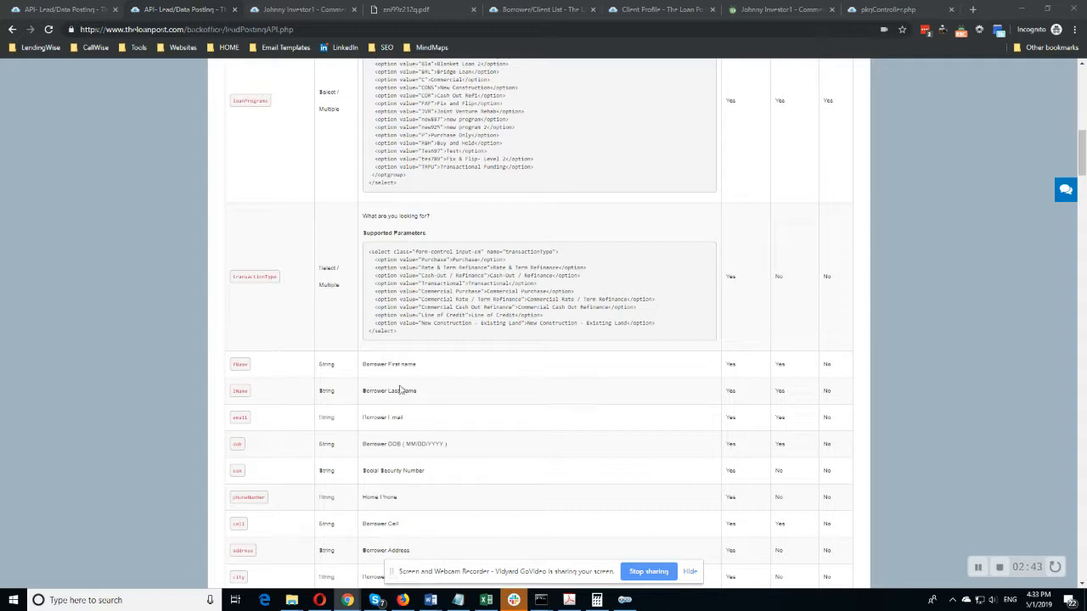
scroll(299, 441, down, 5)
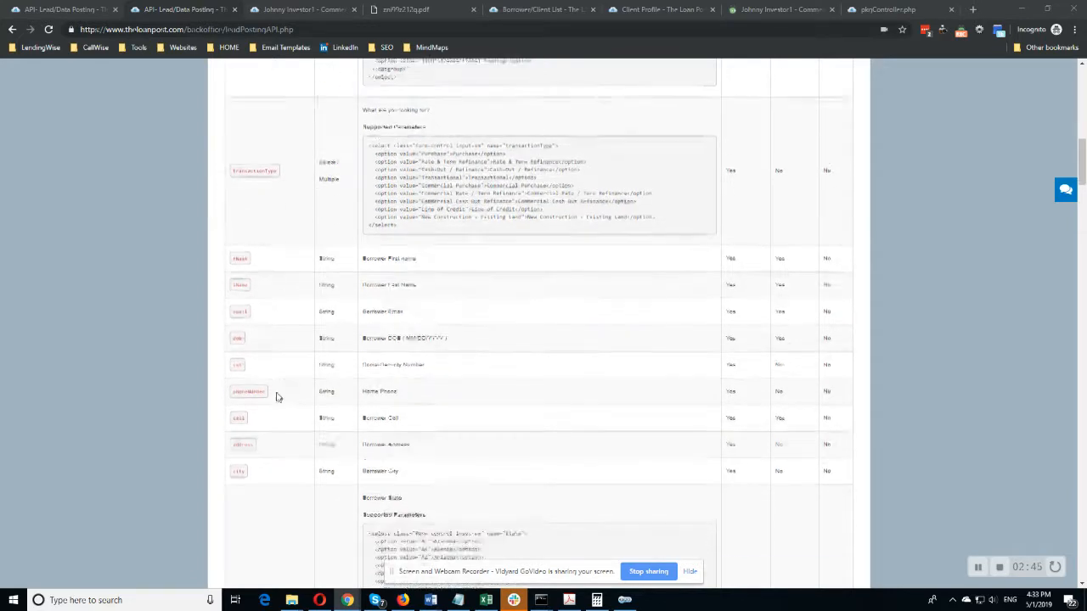
scroll(252, 315, down, 3)
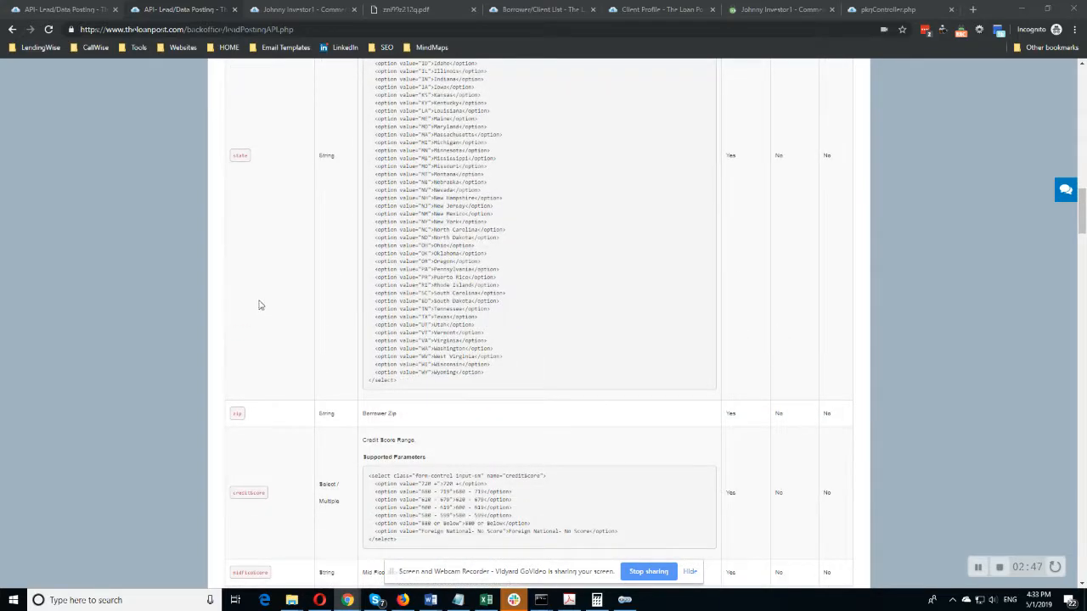
scroll(491, 351, up, 1)
scroll(308, 311, down, 4)
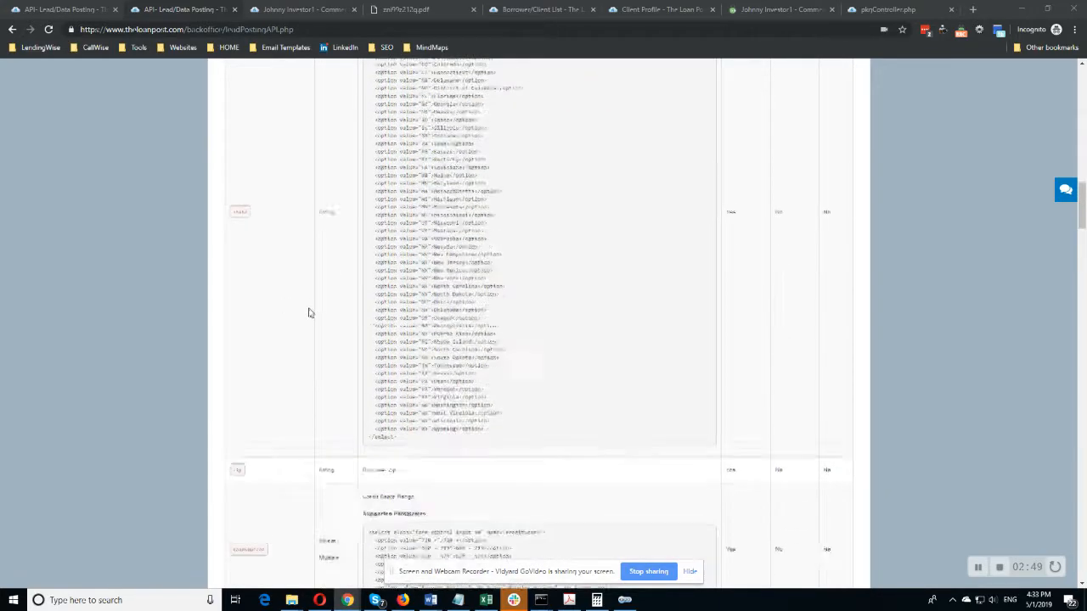
scroll(458, 418, down, 15)
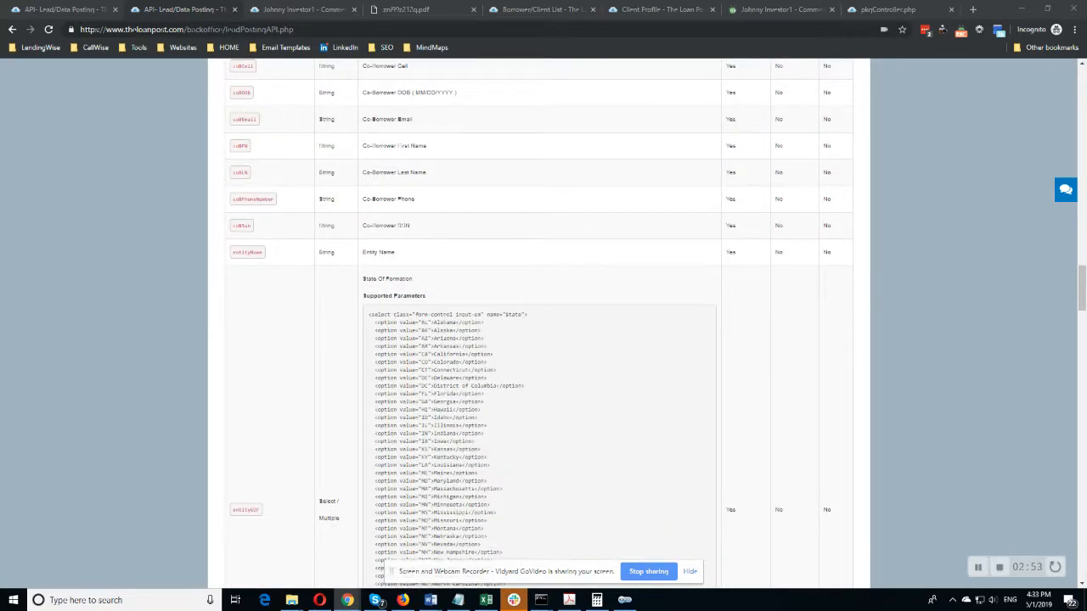
Bring the CRM window back and examine the webhook's custom parameters bRc, aRc, loanPrograms and fileType.
drag(0, 0, 727, 91)
scroll(488, 394, down, 1)
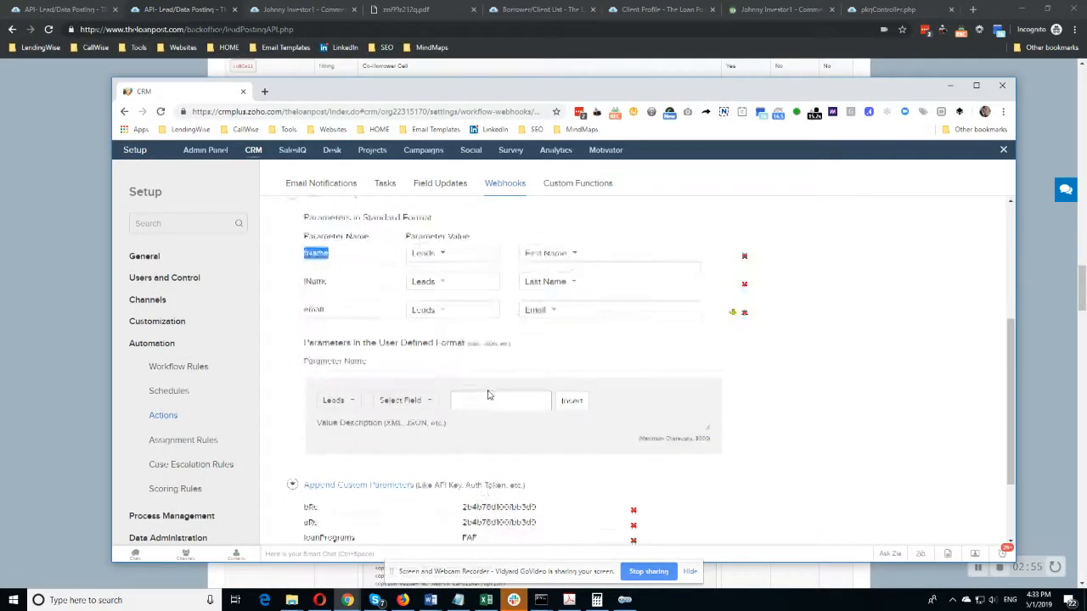
scroll(488, 395, down, 2)
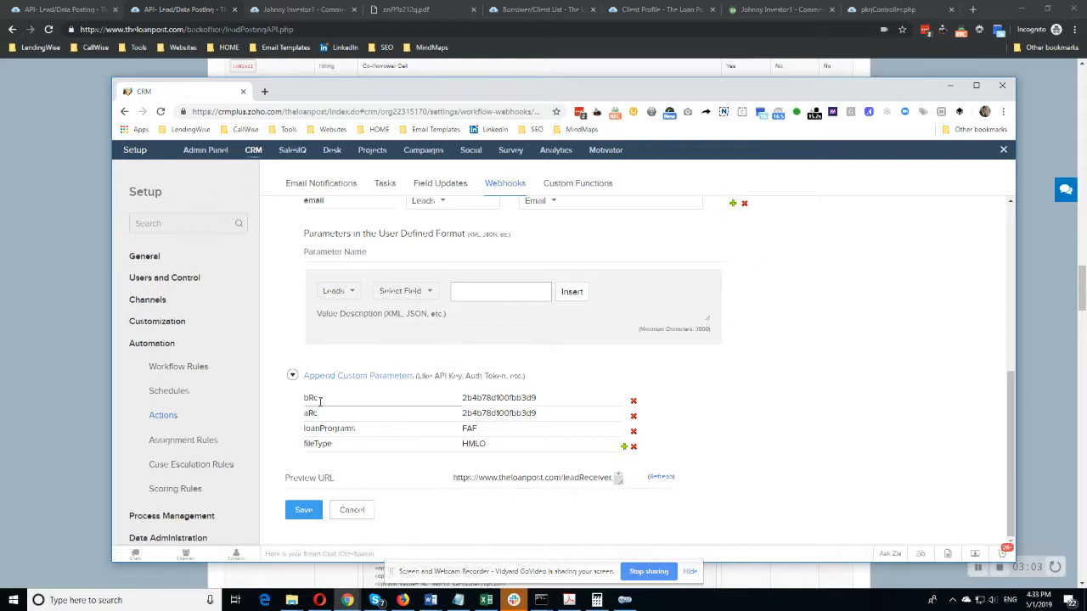
drag(321, 397, 302, 402)
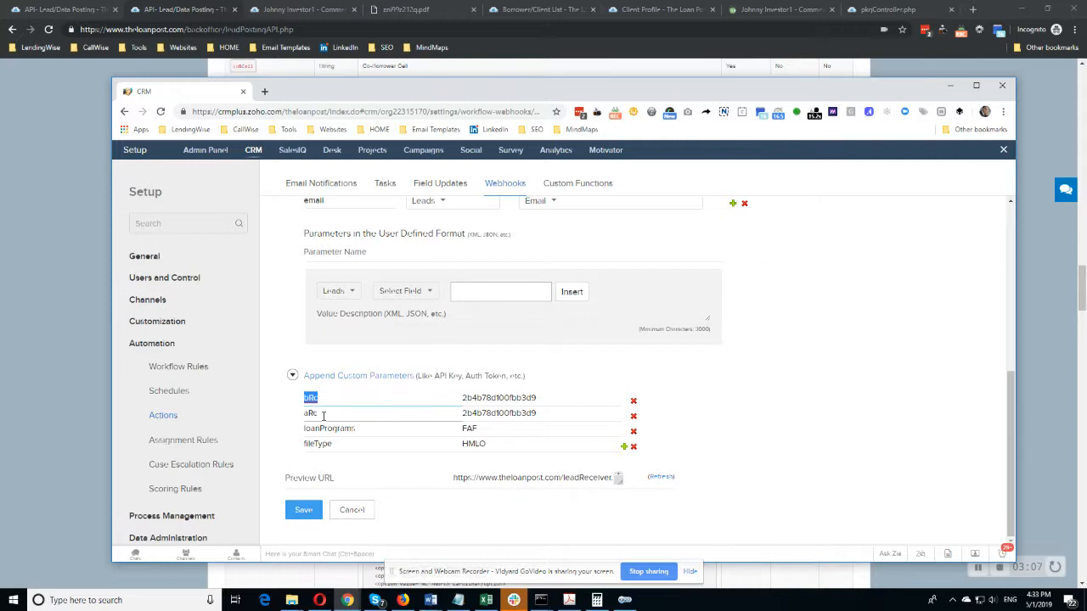
drag(322, 415, 303, 415)
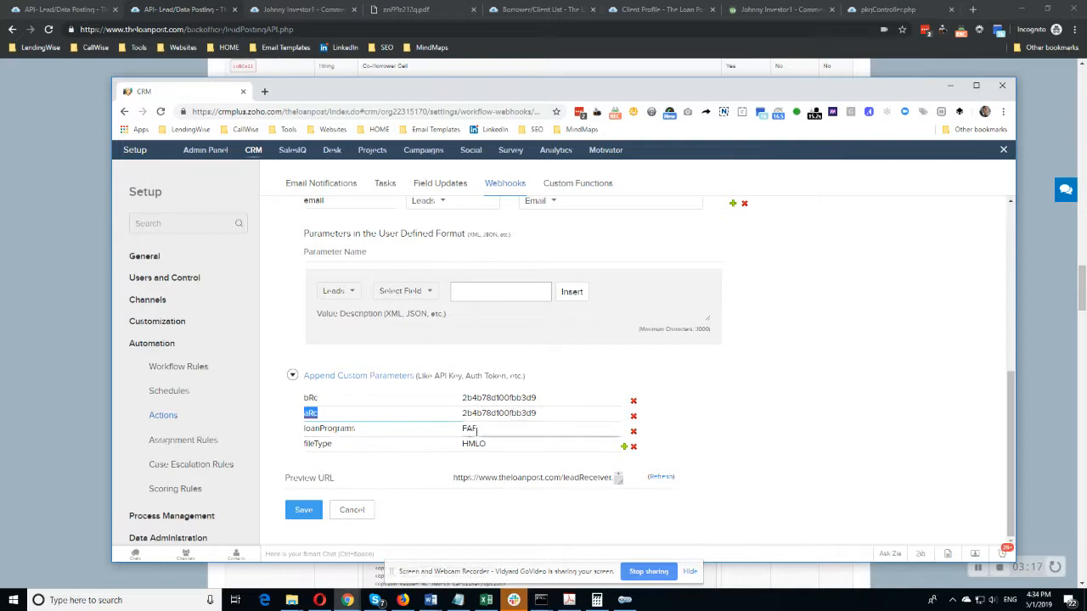
drag(463, 430, 481, 429)
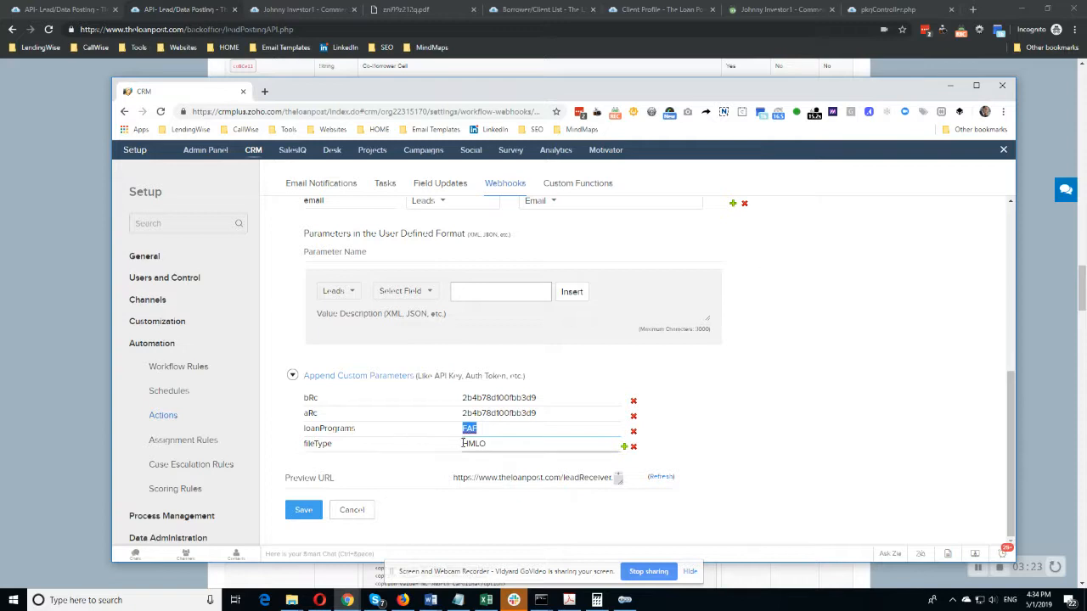
drag(463, 446, 491, 444)
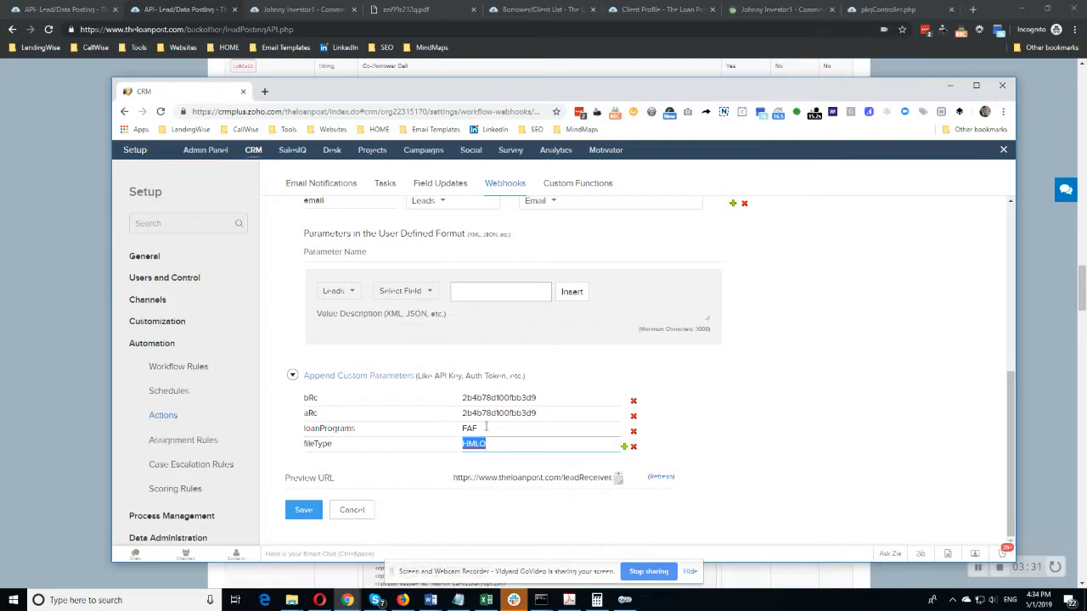
Look up the loan program options and their codes on the lead posting page and compare them with the webhook's loanPrograms value.
drag(450, 96, 0, 91)
scroll(344, 316, up, 12)
scroll(367, 268, up, 15)
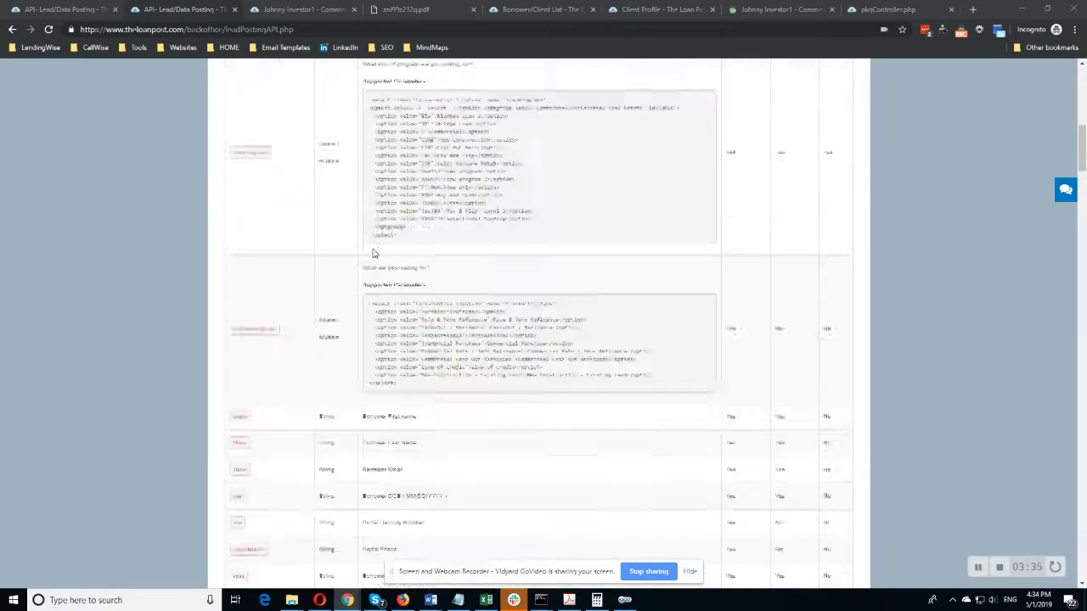
click(470, 316)
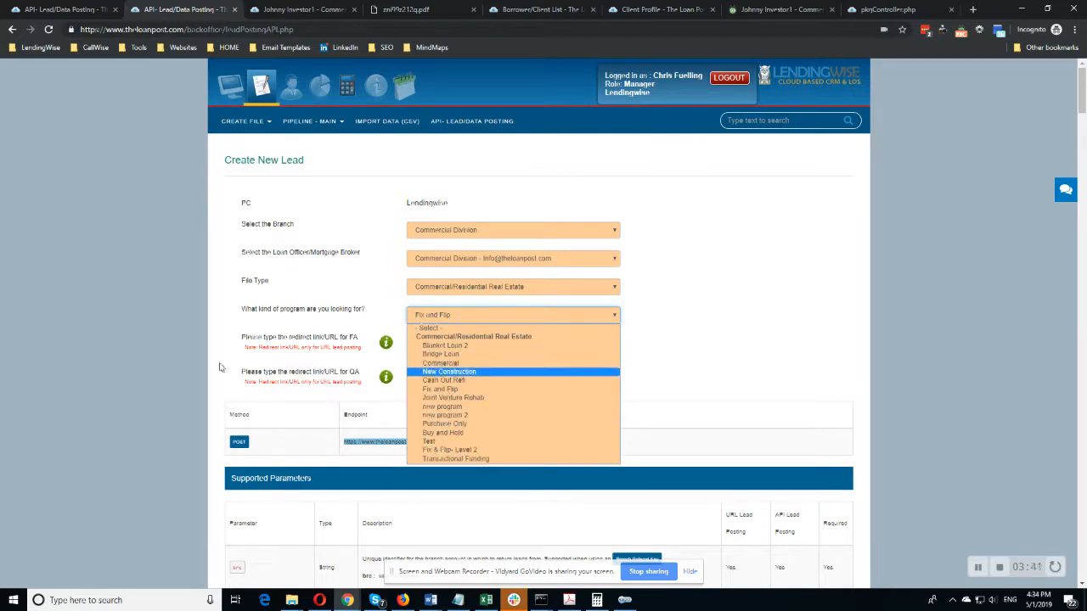
scroll(200, 359, down, 4)
scroll(347, 413, down, 3)
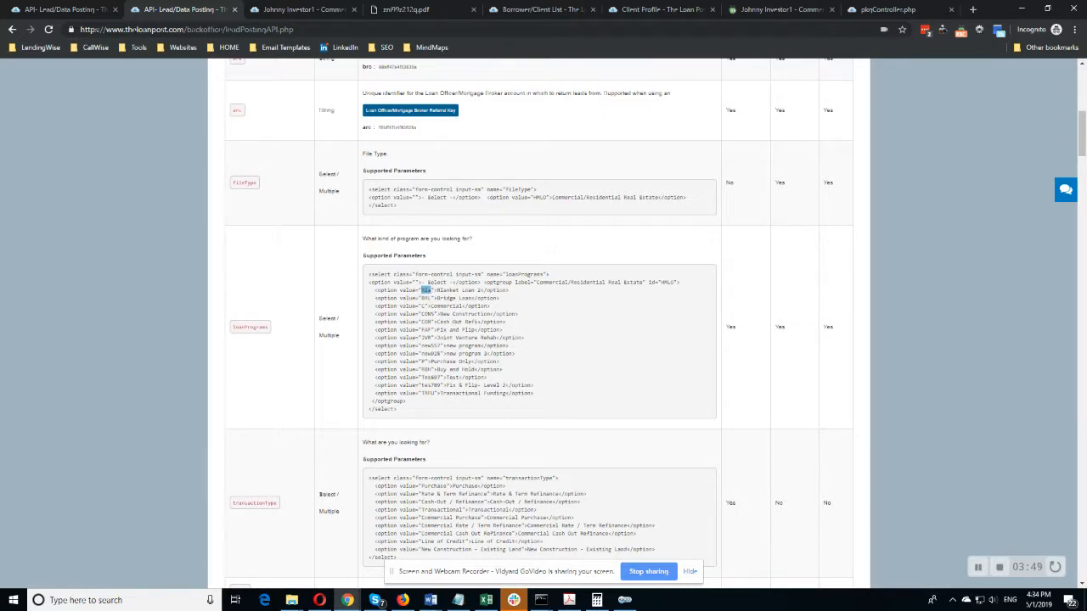
drag(0, 80, 736, 97)
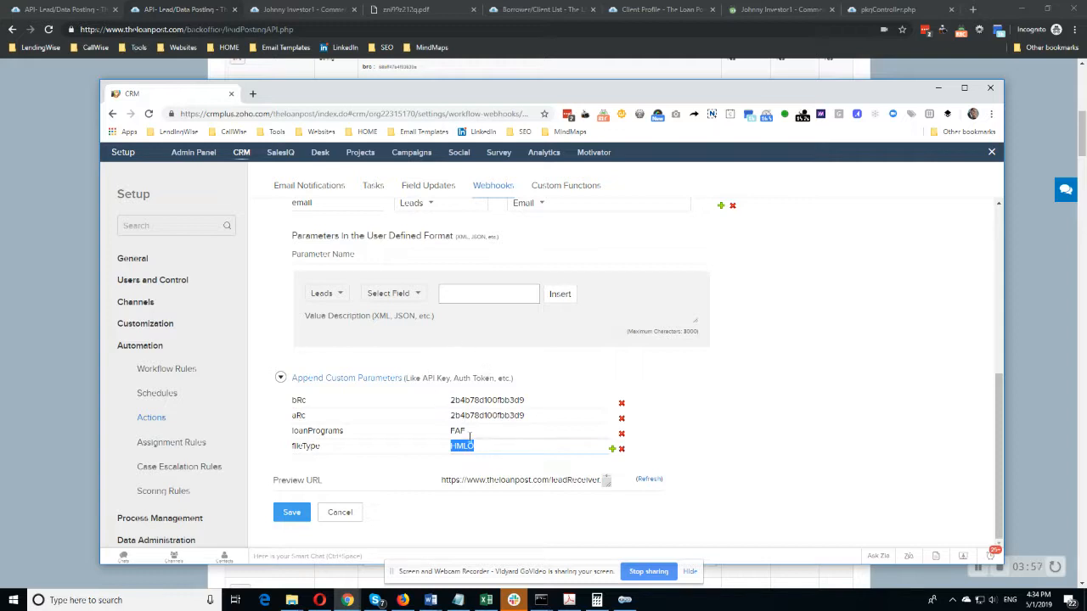
drag(469, 432, 446, 431)
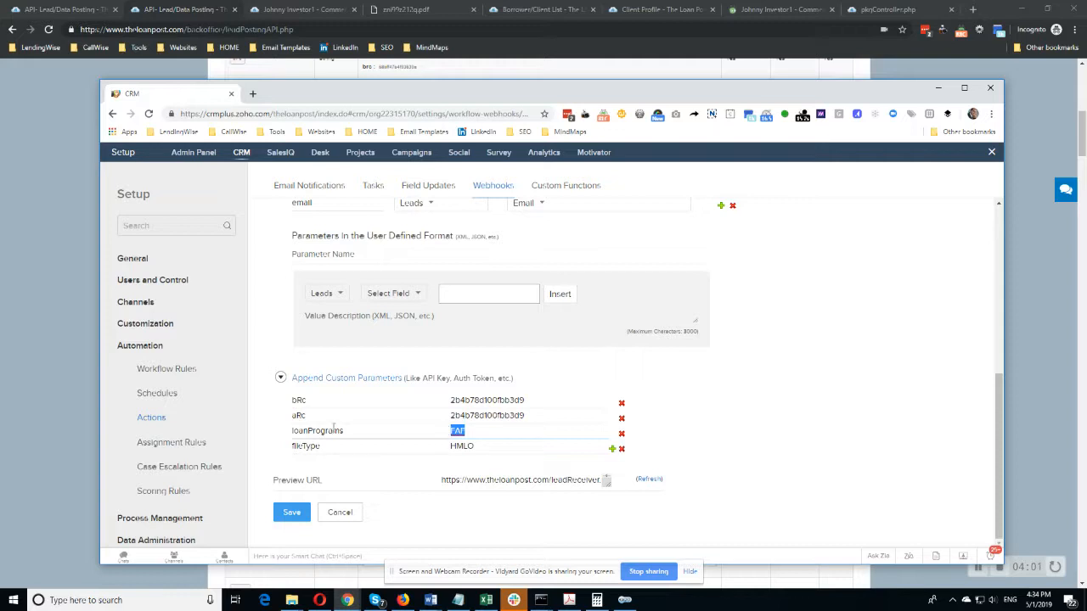
Review the webhook's method, its fName, lName and email mappings, and its loanPrograms and fileType custom parameters.
scroll(397, 341, up, 2)
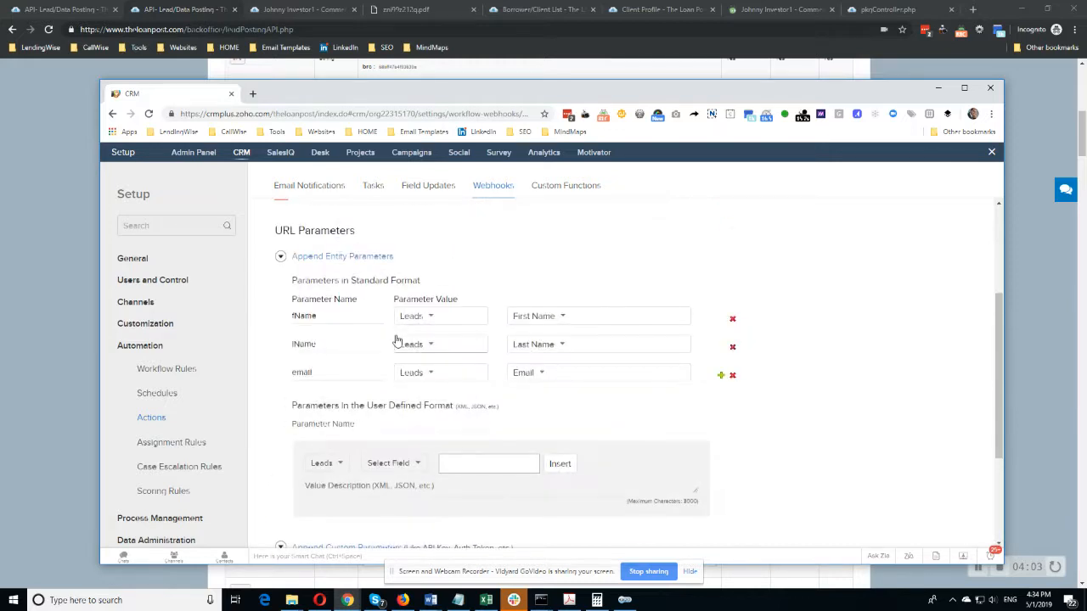
scroll(298, 372, up, 1)
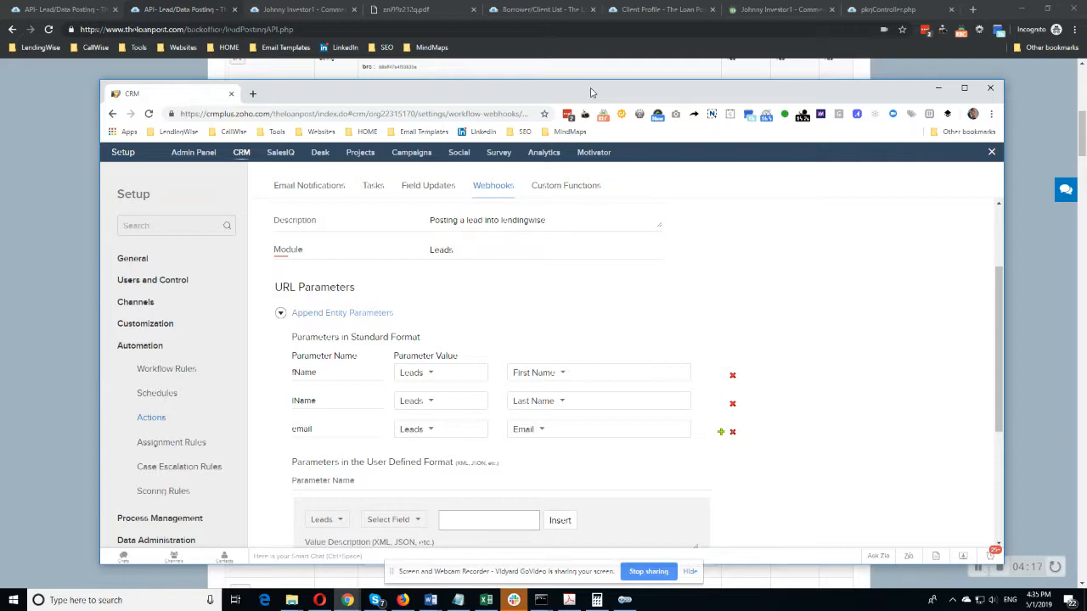
drag(591, 94, 542, 82)
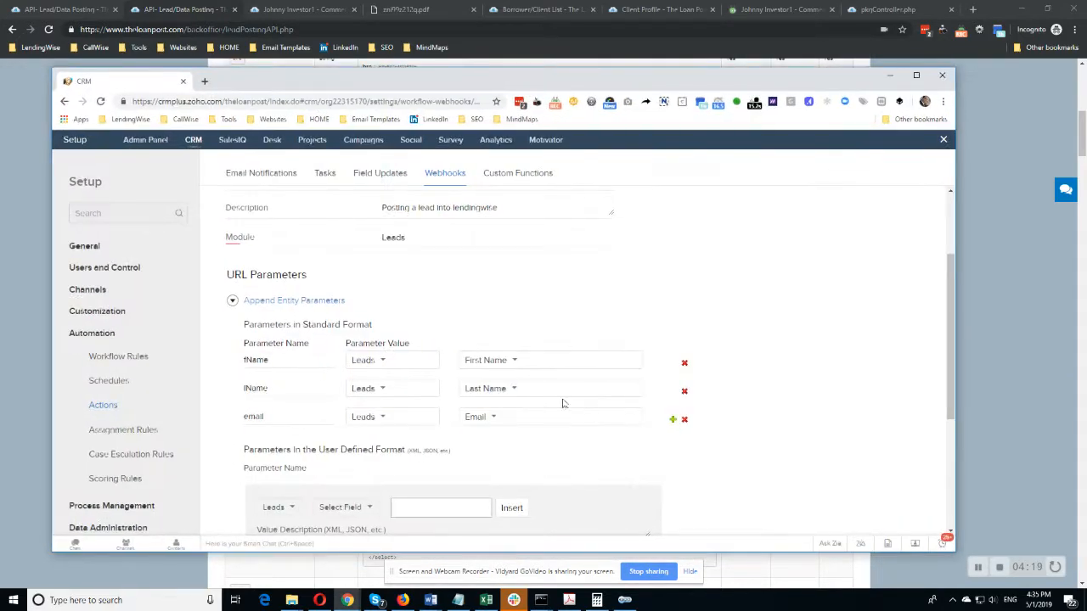
scroll(563, 405, down, 3)
scroll(358, 340, up, 3)
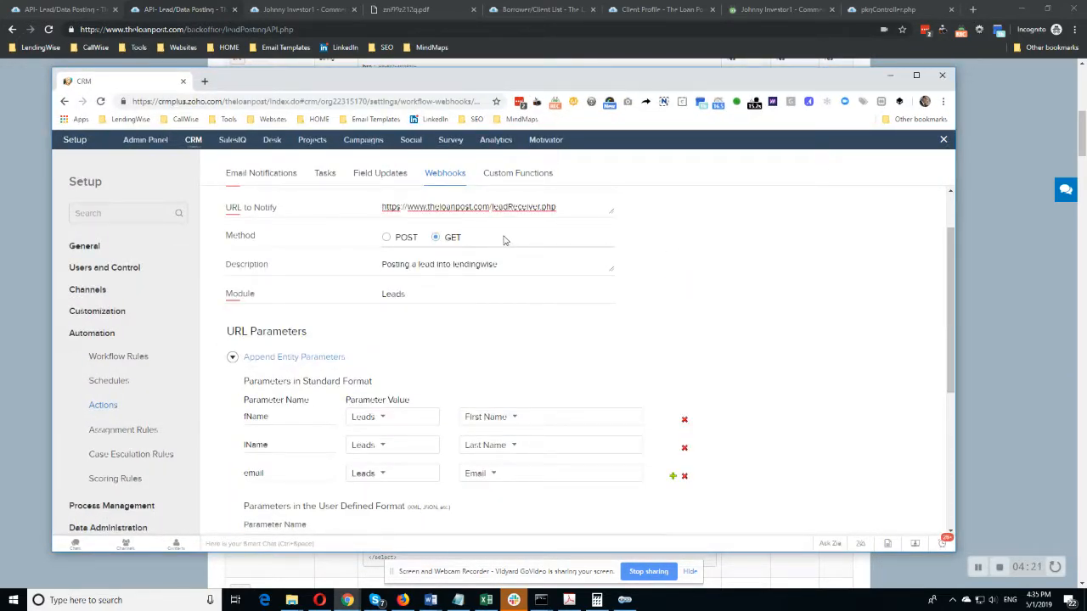
scroll(509, 296, down, 5)
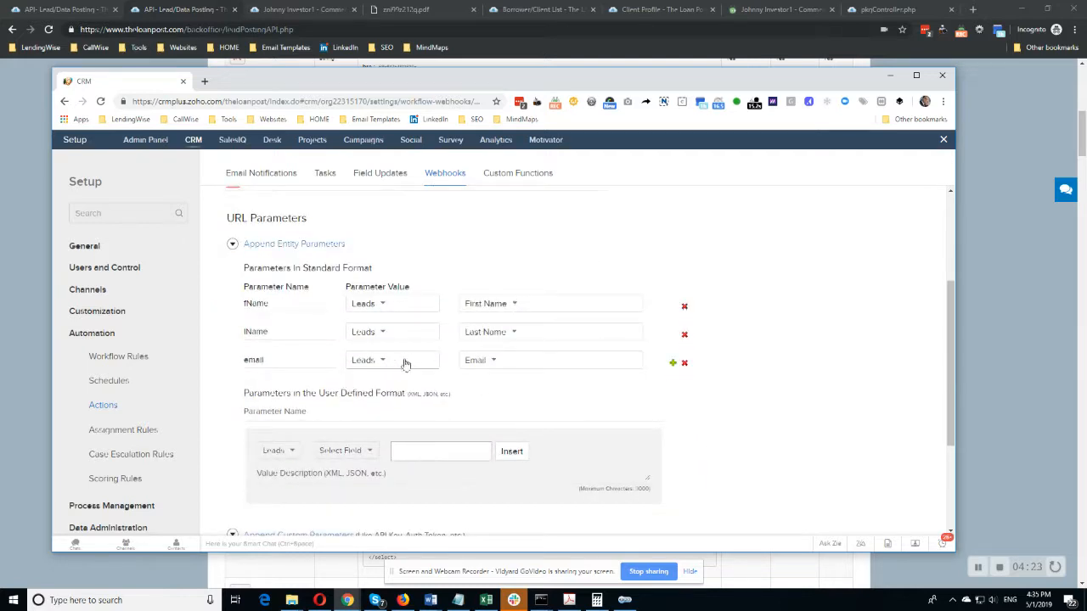
click(410, 418)
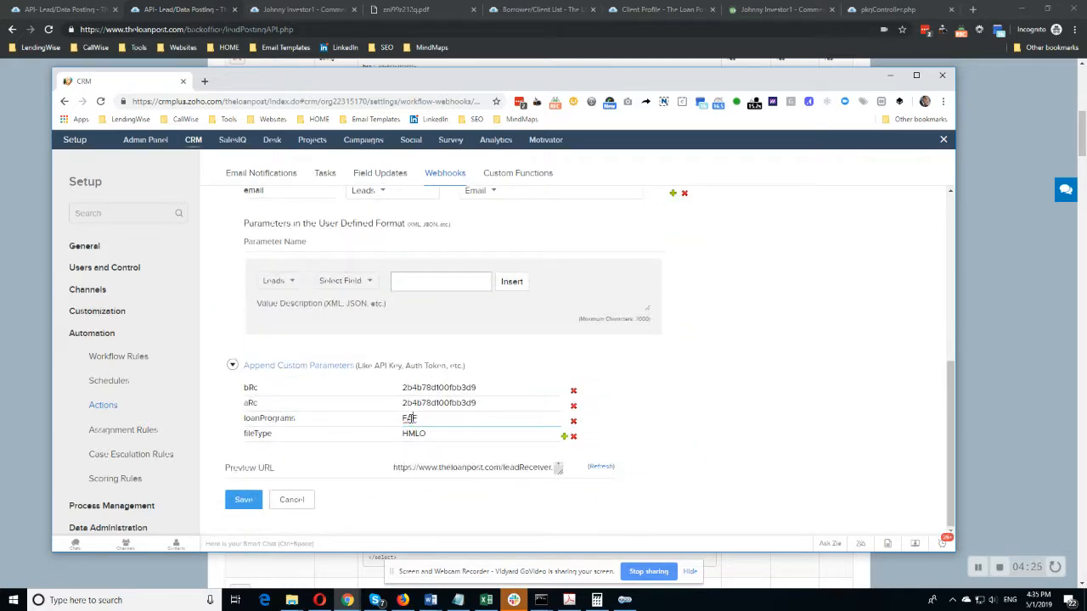
double_click(425, 433)
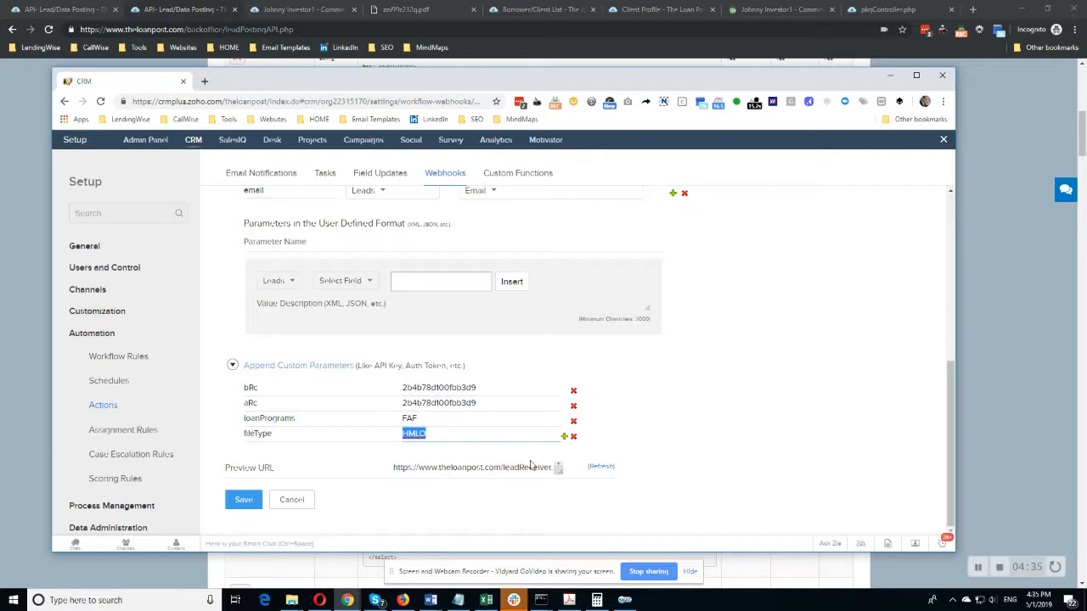
Refresh the webhook's preview URL and enlarge its field to show the whole URL.
click(599, 466)
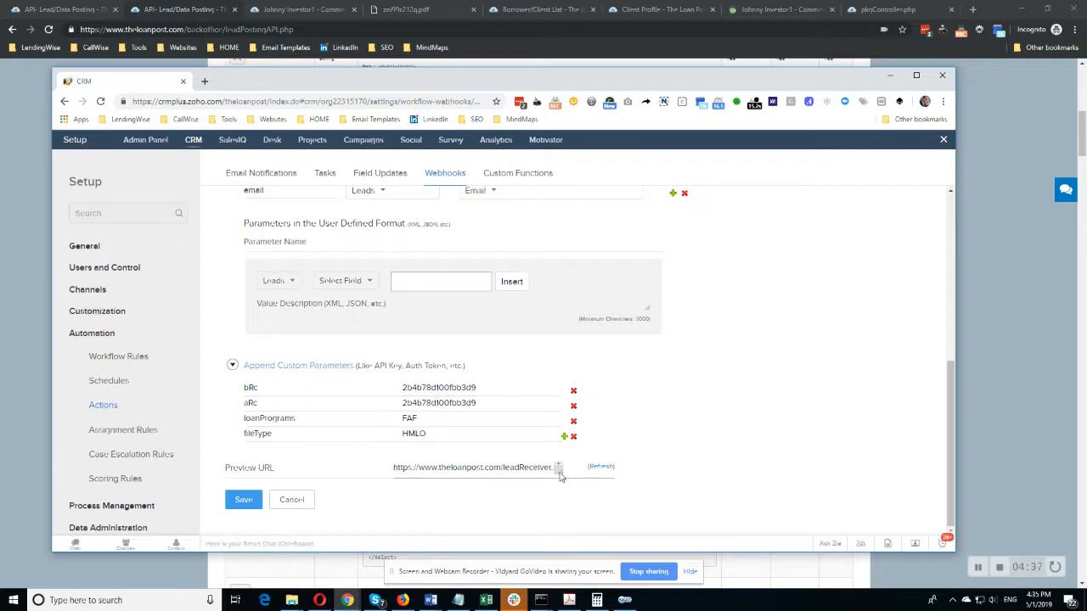
drag(560, 473, 626, 543)
scroll(480, 461, down, 1)
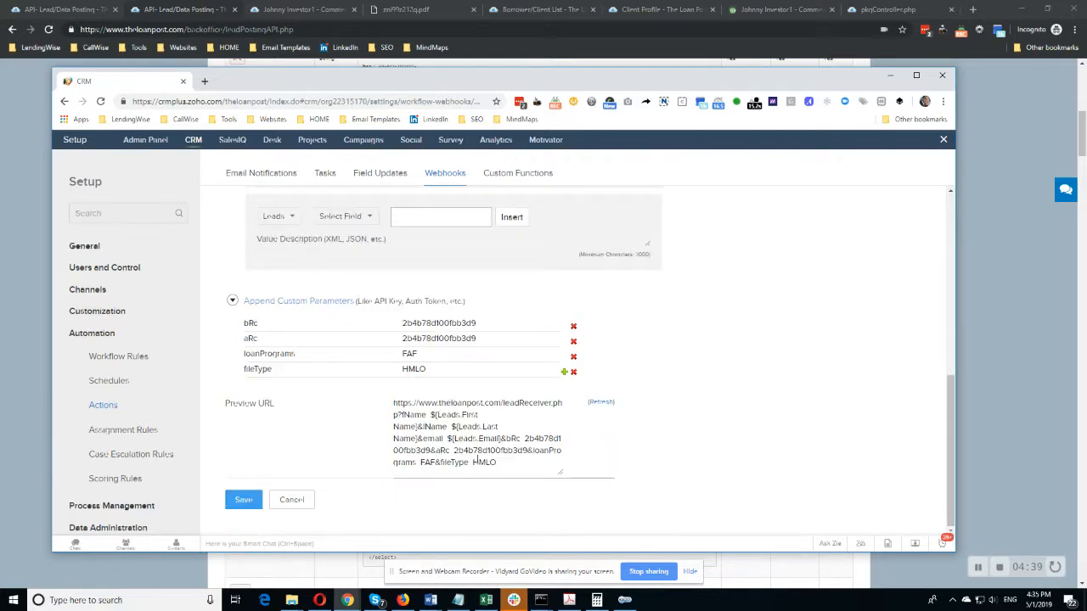
Examine the lead field placeholders and the appended custom parameters in the preview URL and compare them with the webhook's URL parameters.
drag(501, 467, 384, 413)
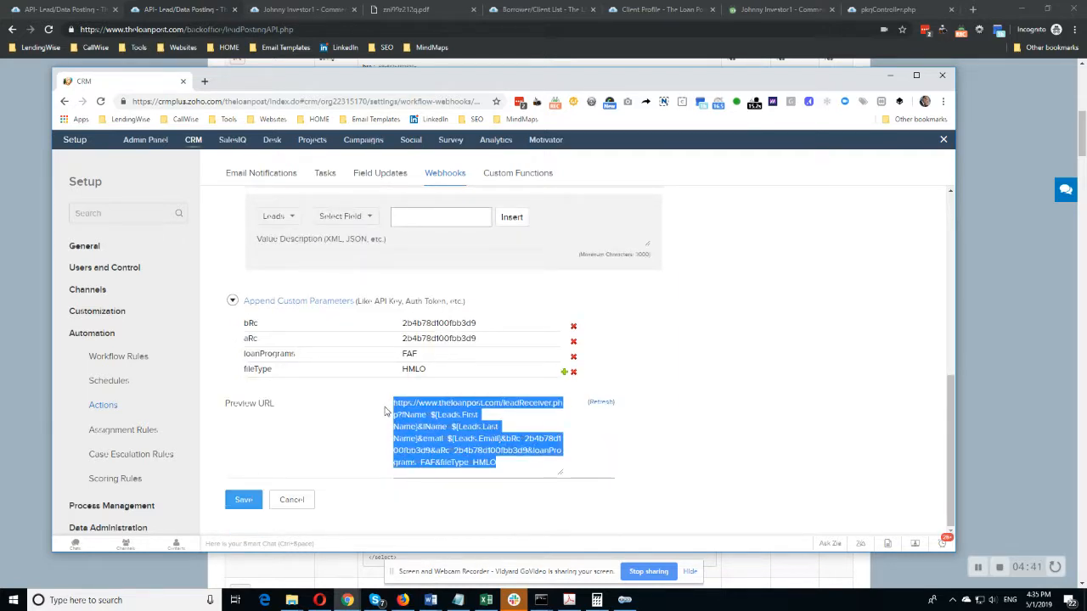
click(433, 415)
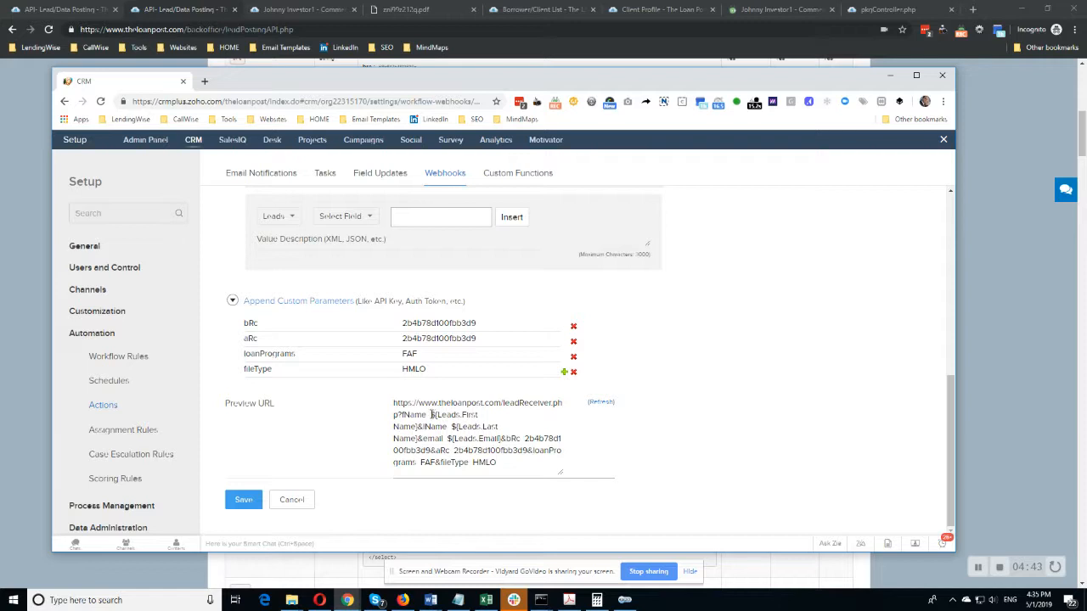
mouse_move(431, 414)
mouse_down()
mouse_move(482, 417)
mouse_move(418, 426)
mouse_up()
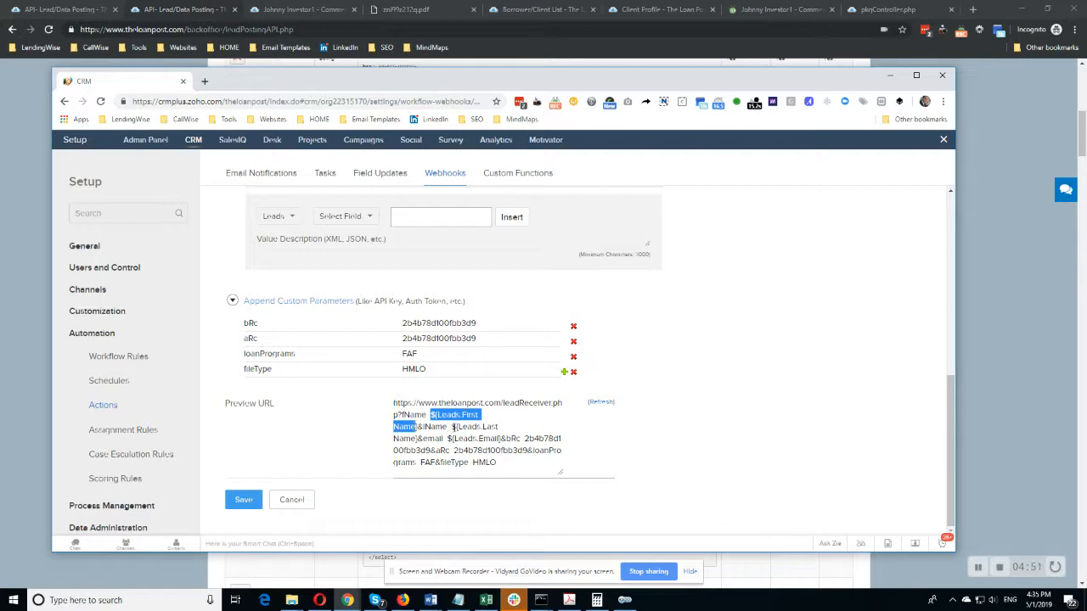
drag(454, 426, 519, 464)
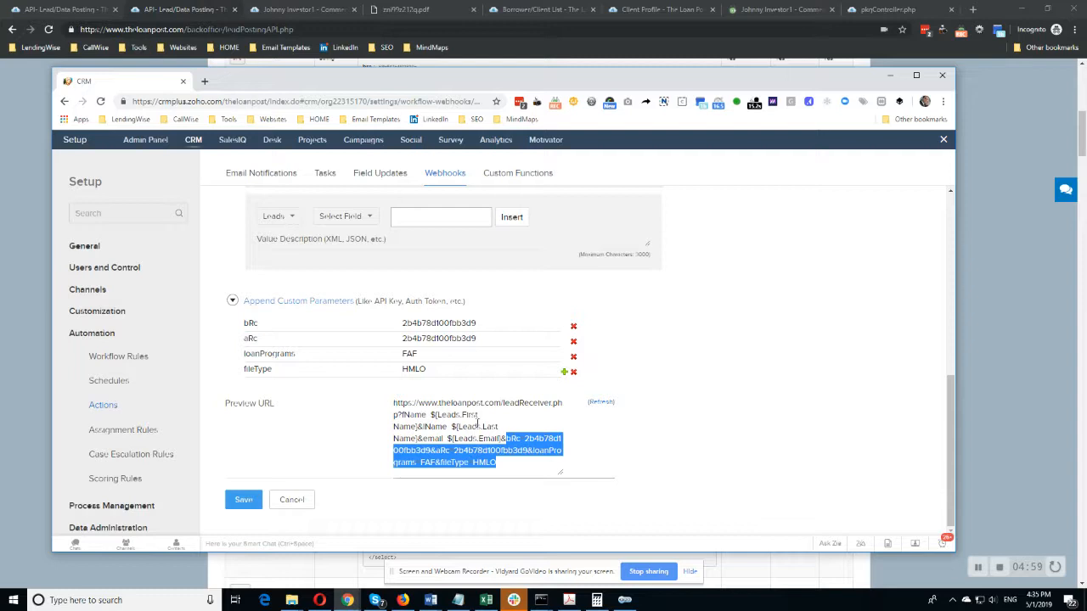
scroll(367, 427, up, 5)
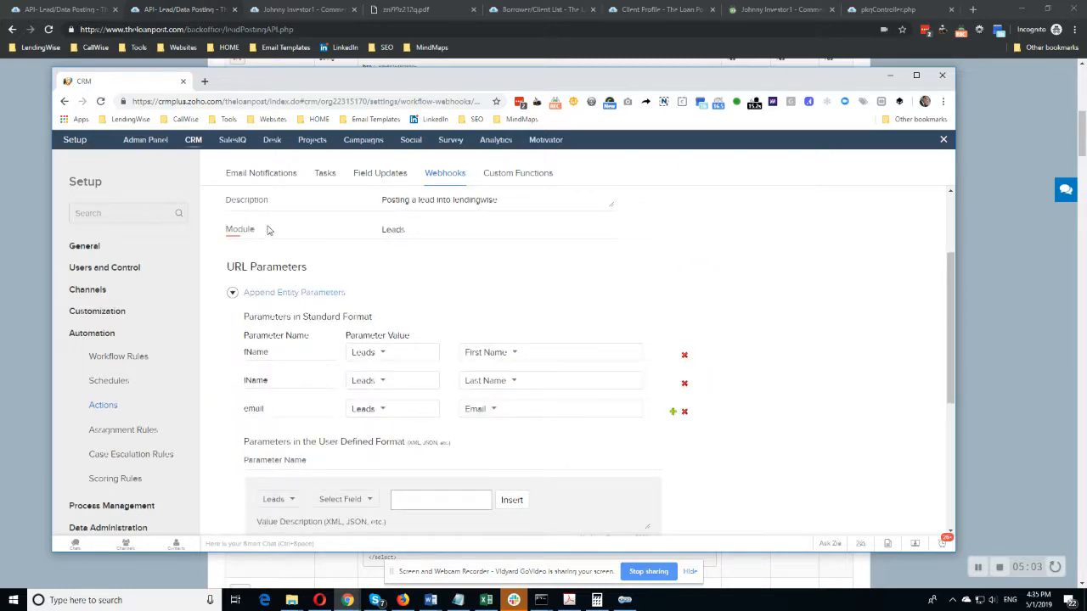
scroll(393, 373, down, 1)
scroll(393, 374, down, 5)
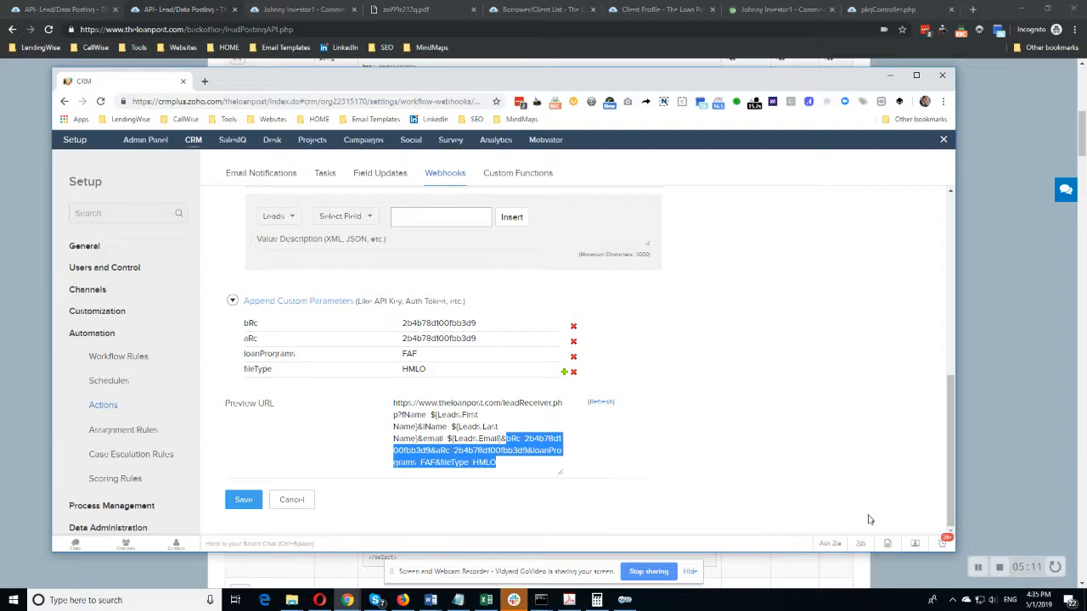
Switch to the LW Webhook FAF workflow rule and review its record action trigger, leaving it on Edit.
click(966, 563)
key(alt+Tab)
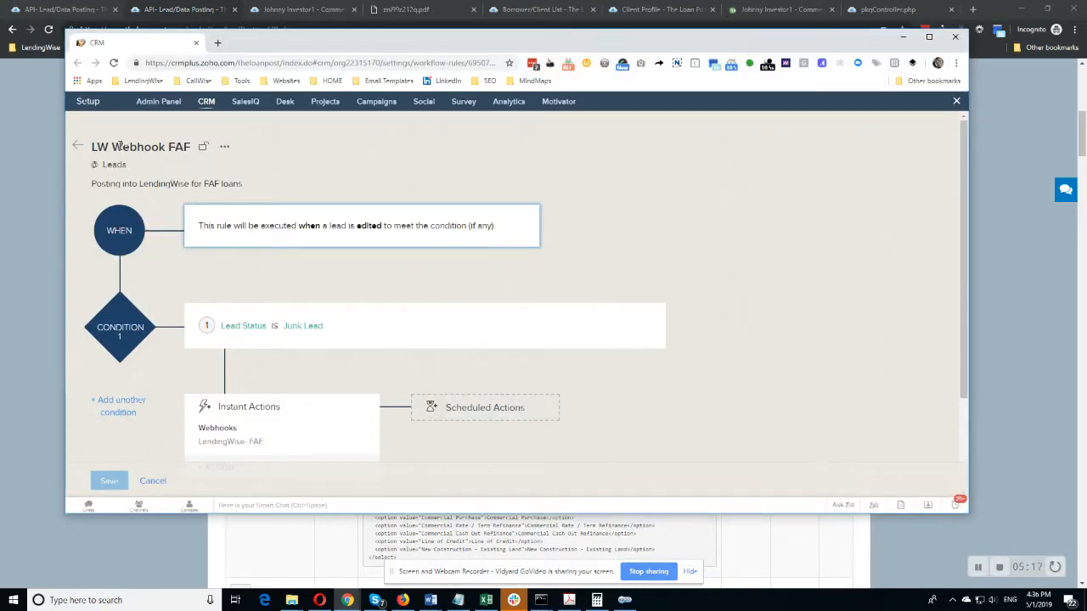
scroll(139, 242, down, 2)
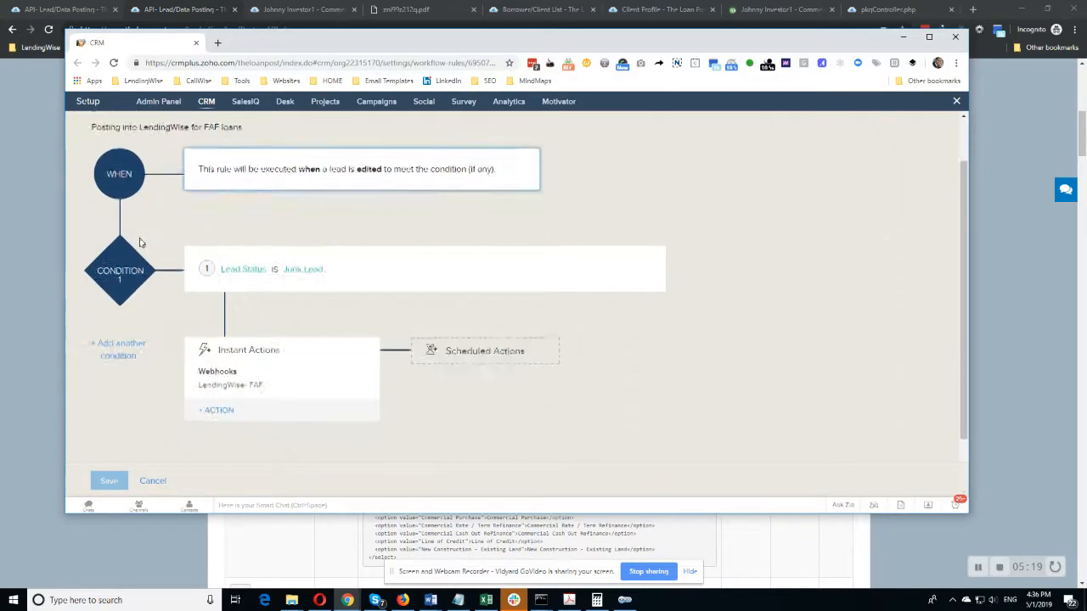
scroll(140, 243, up, 2)
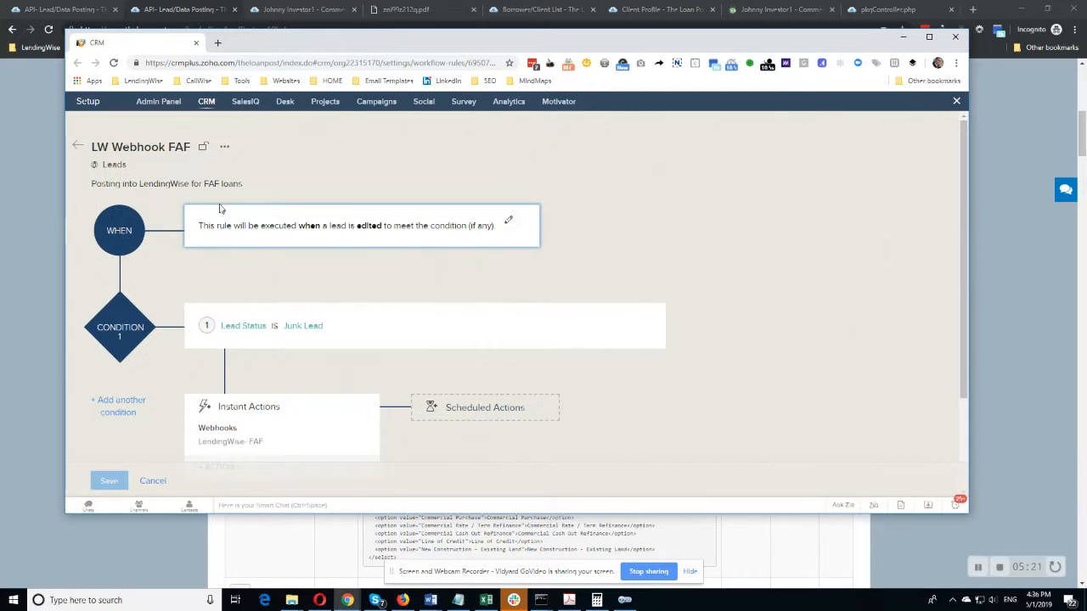
click(508, 222)
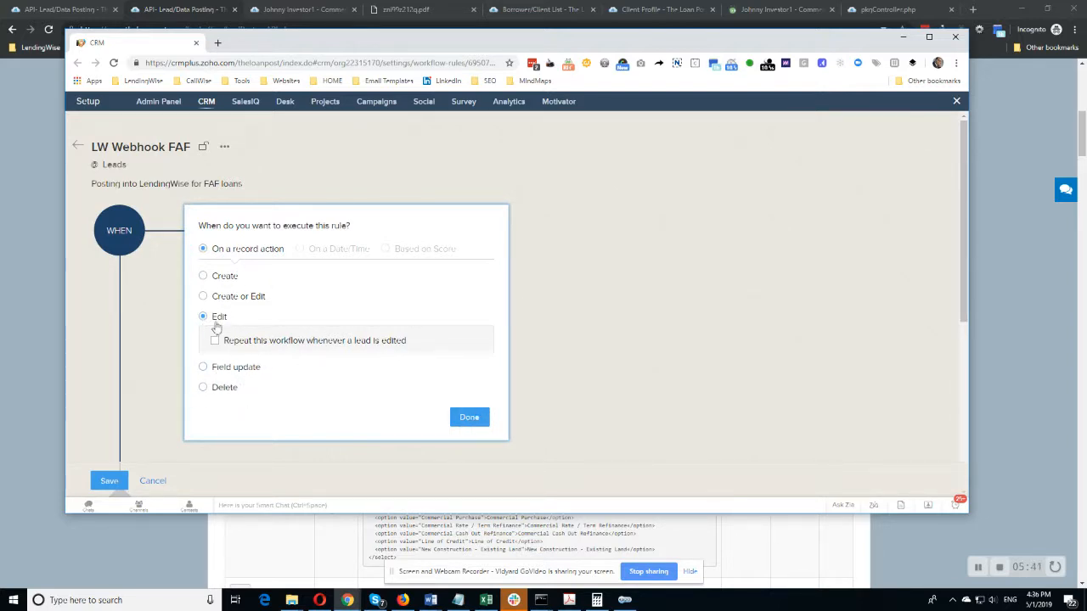
click(468, 417)
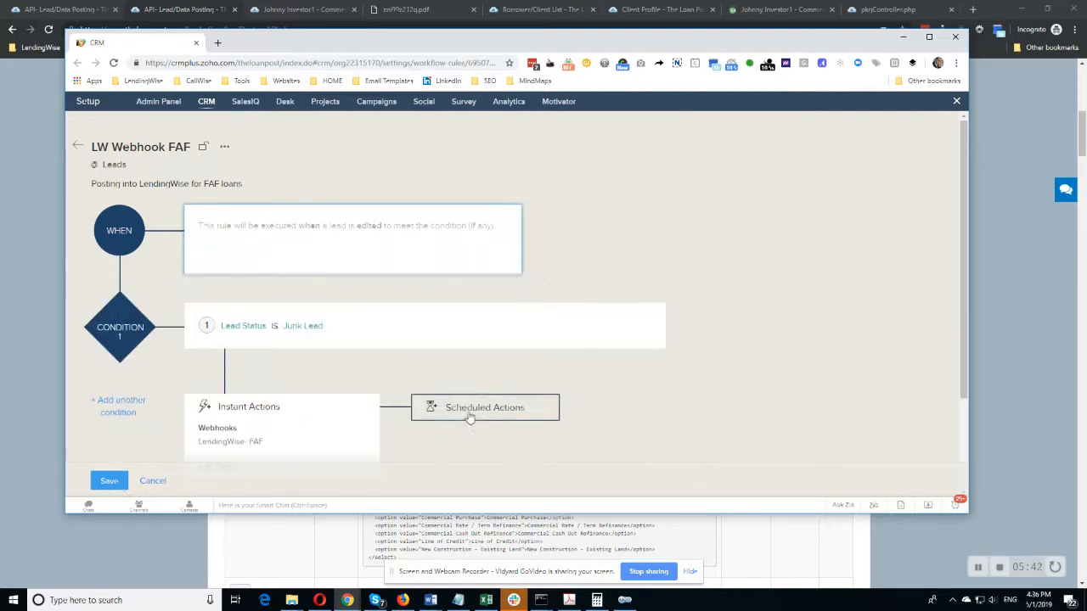
Set the rule's condition to apply when Lead Status is Account-Signed Up.
click(647, 318)
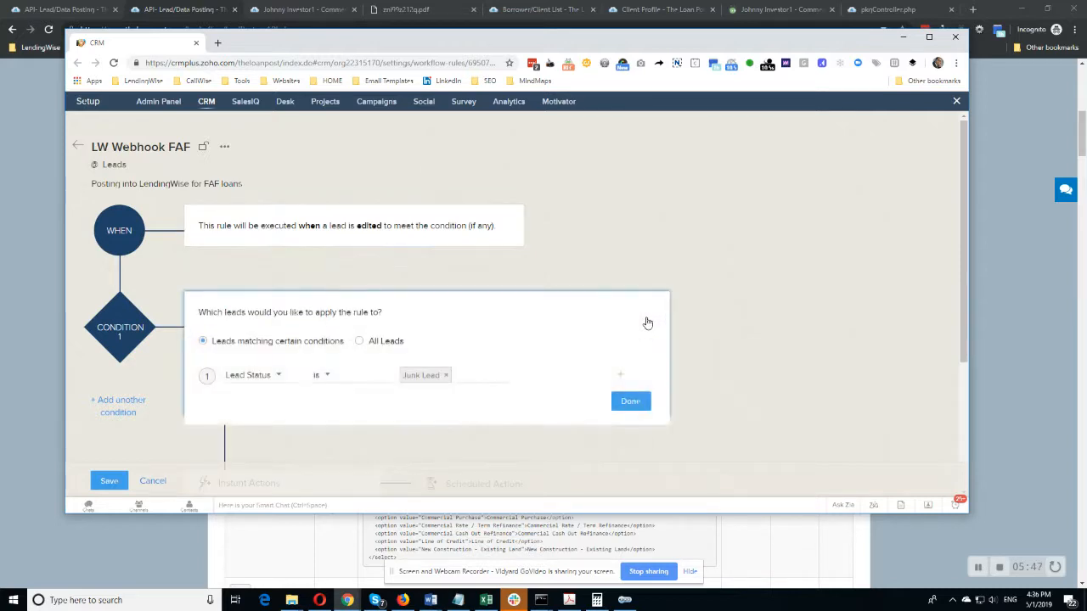
click(446, 375)
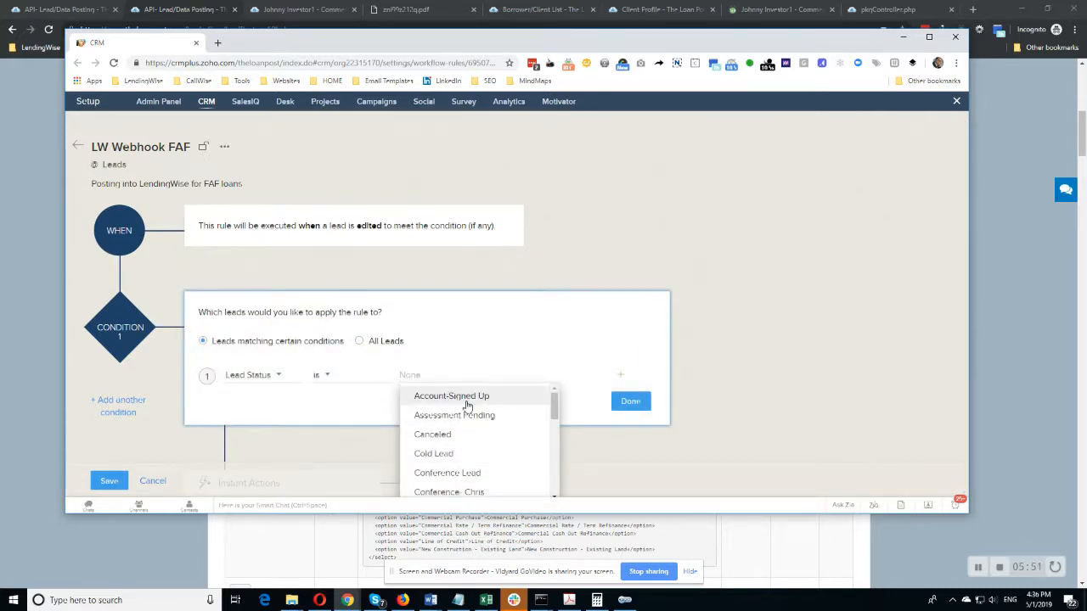
click(492, 399)
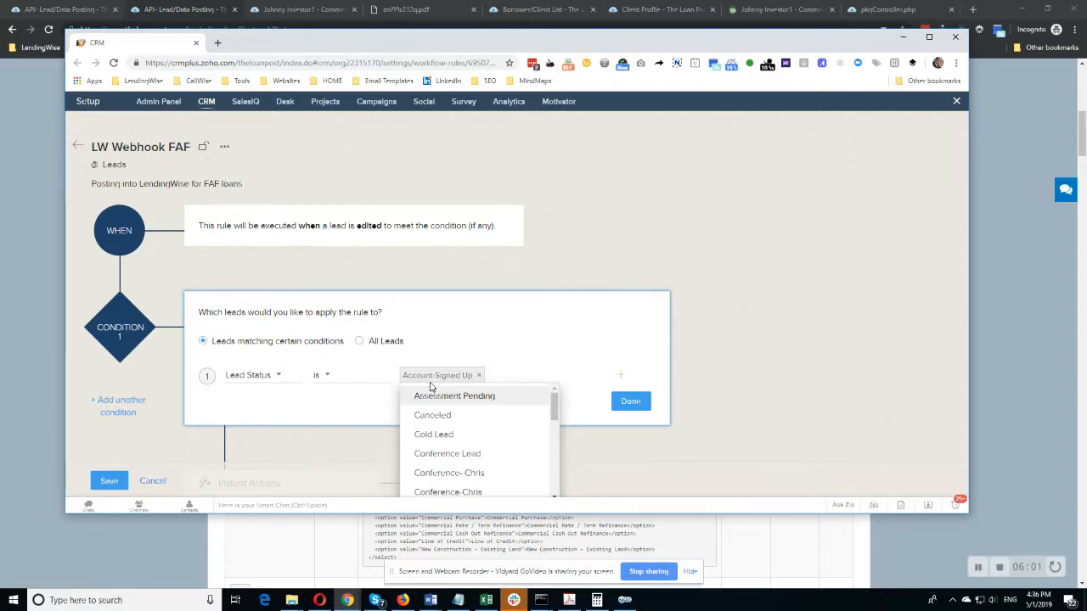
click(381, 400)
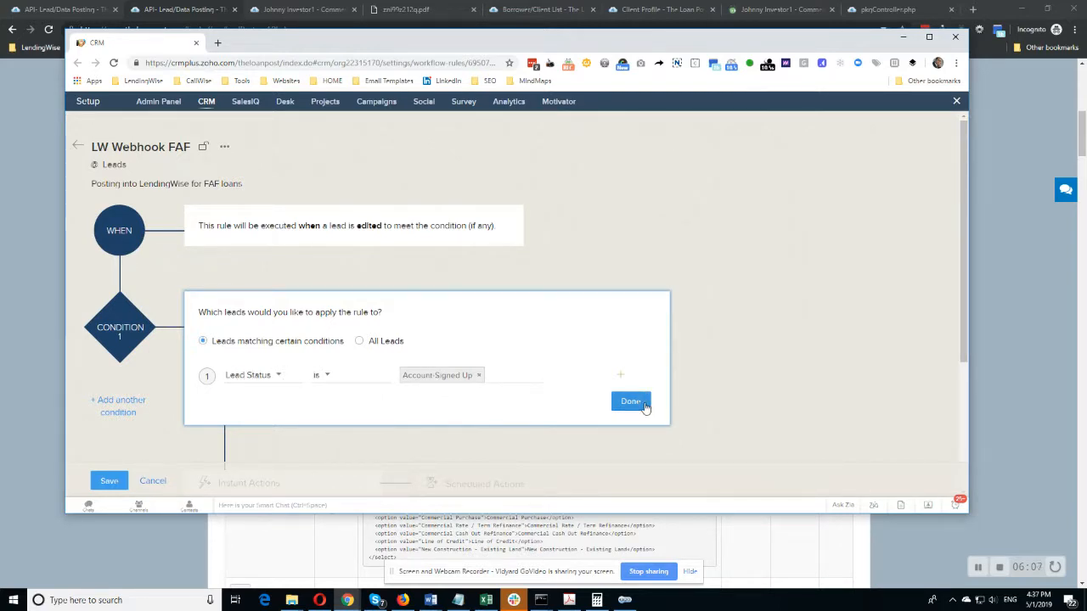
click(631, 402)
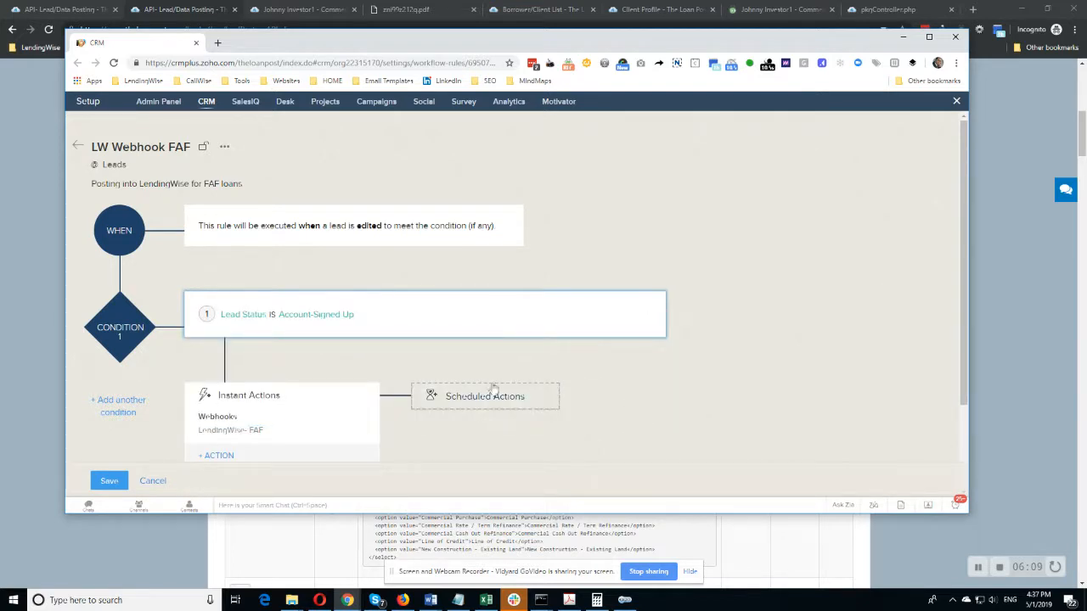
Open the LendingWise- FAF webhook from the rule's instant actions, review its settings and close it without saving.
scroll(331, 381, down, 2)
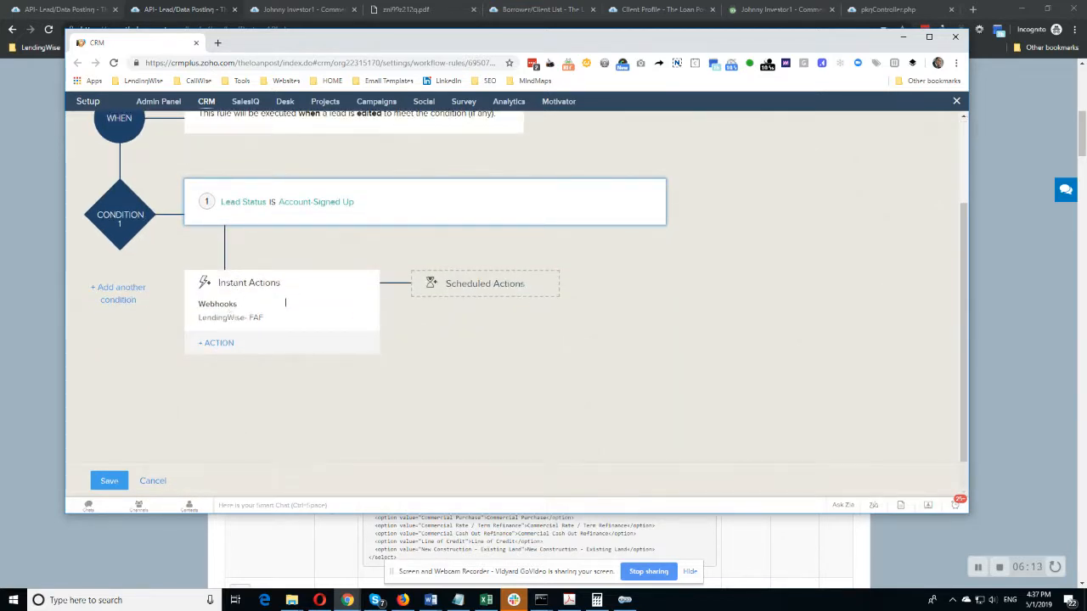
click(225, 316)
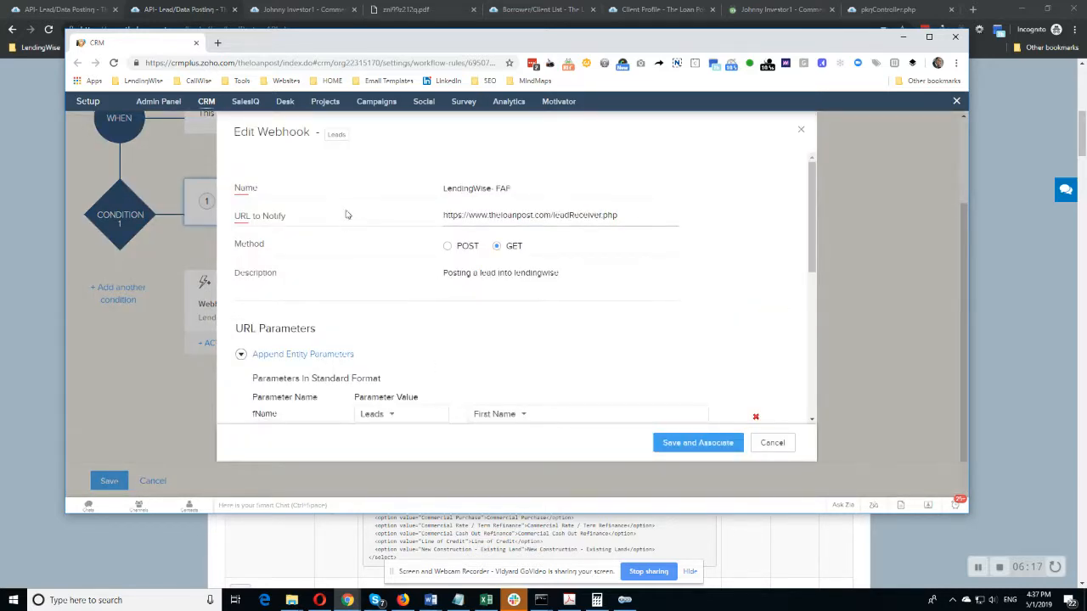
scroll(347, 213, down, 5)
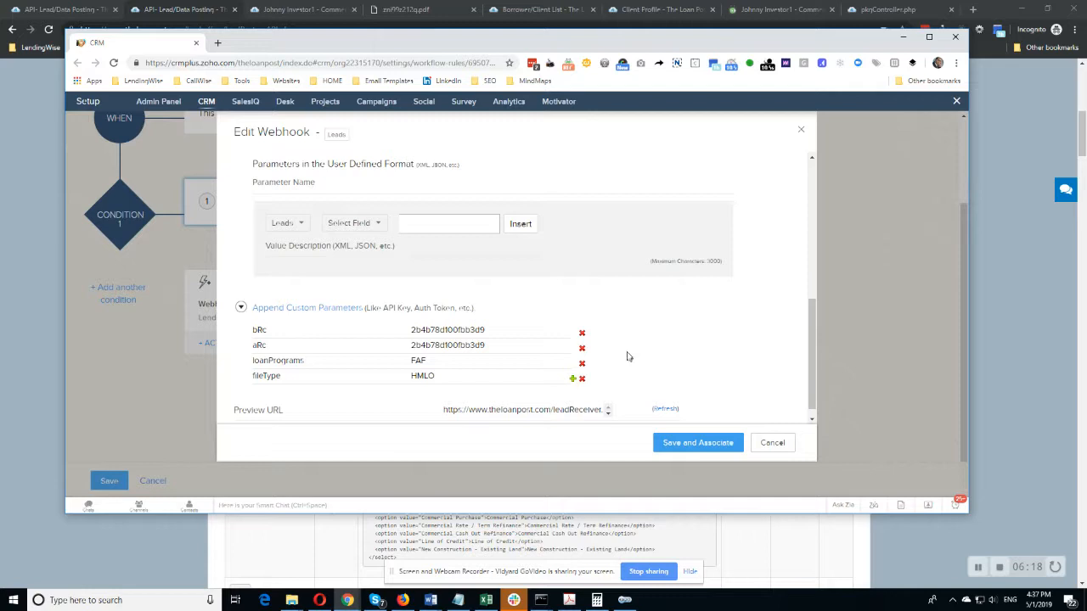
click(776, 445)
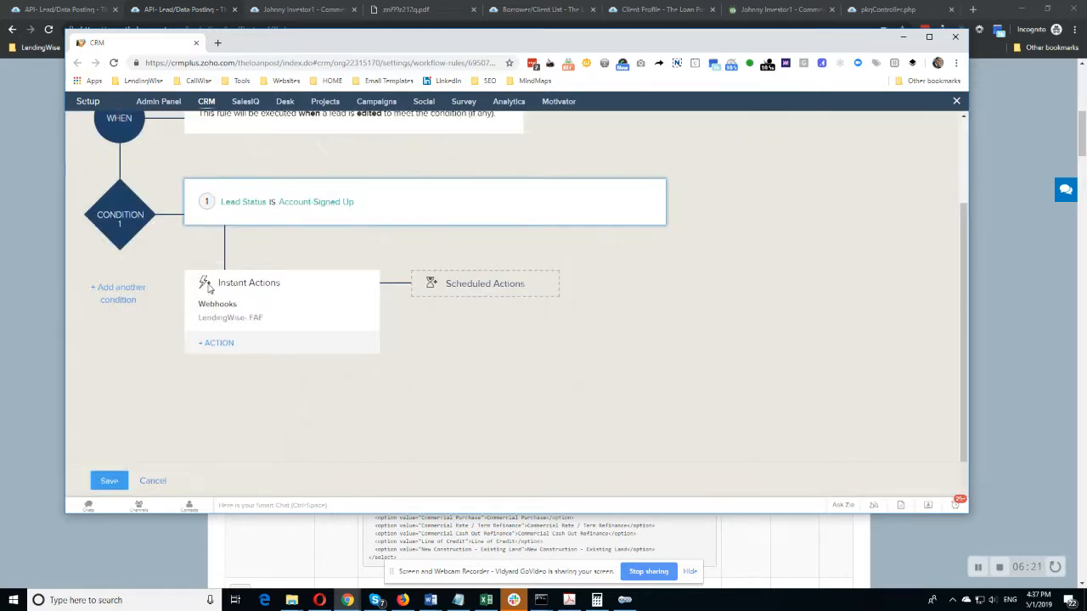
Disassociate the LendingWise- FAF webhook from the rule and associate it again as an instant action.
click(356, 319)
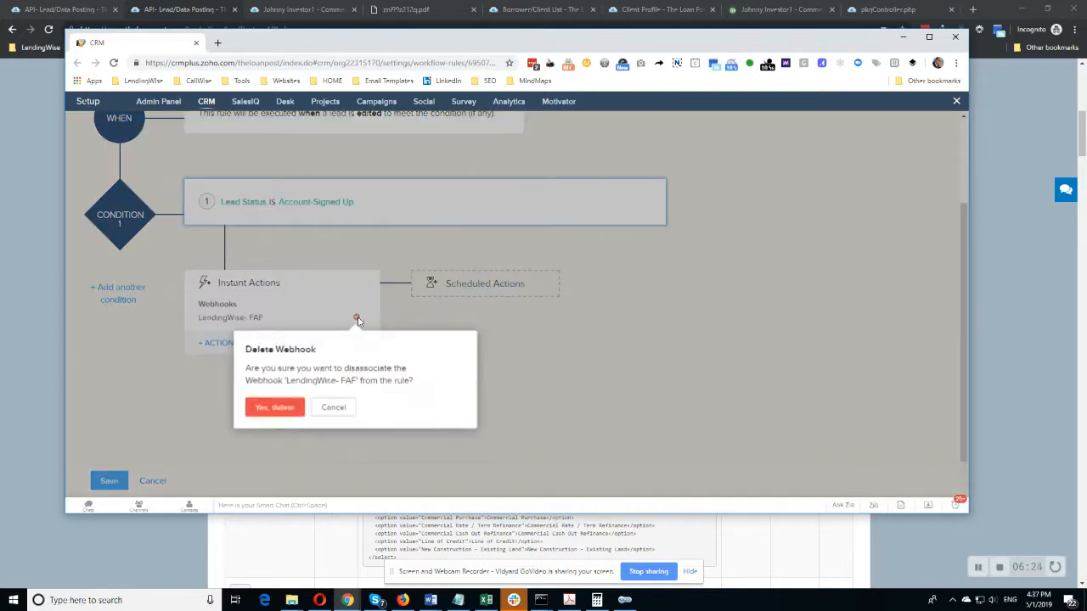
click(282, 406)
click(236, 328)
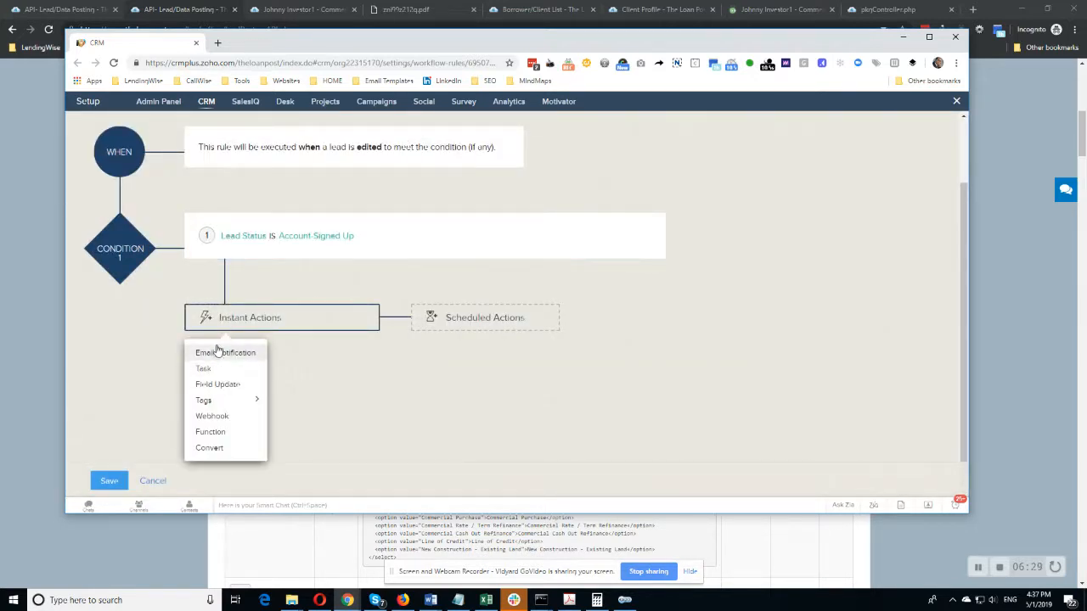
click(217, 417)
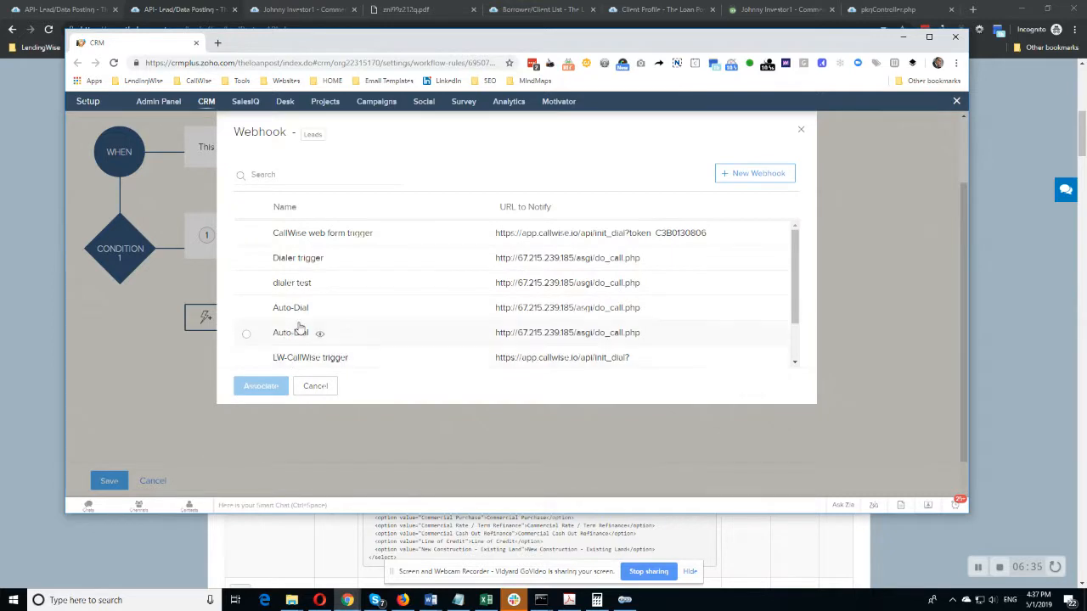
scroll(299, 330, down, 2)
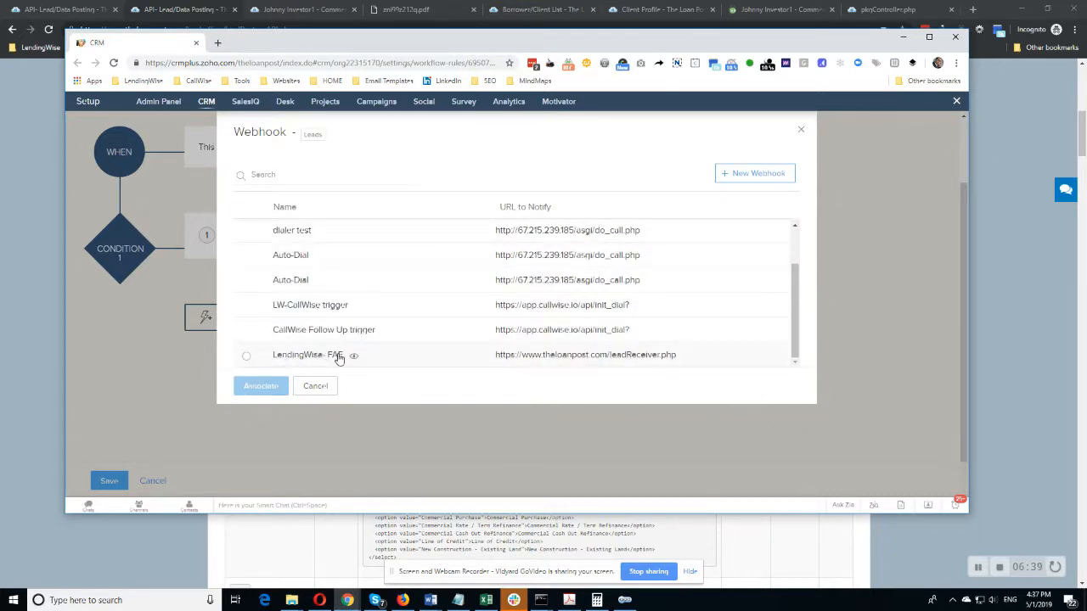
click(247, 357)
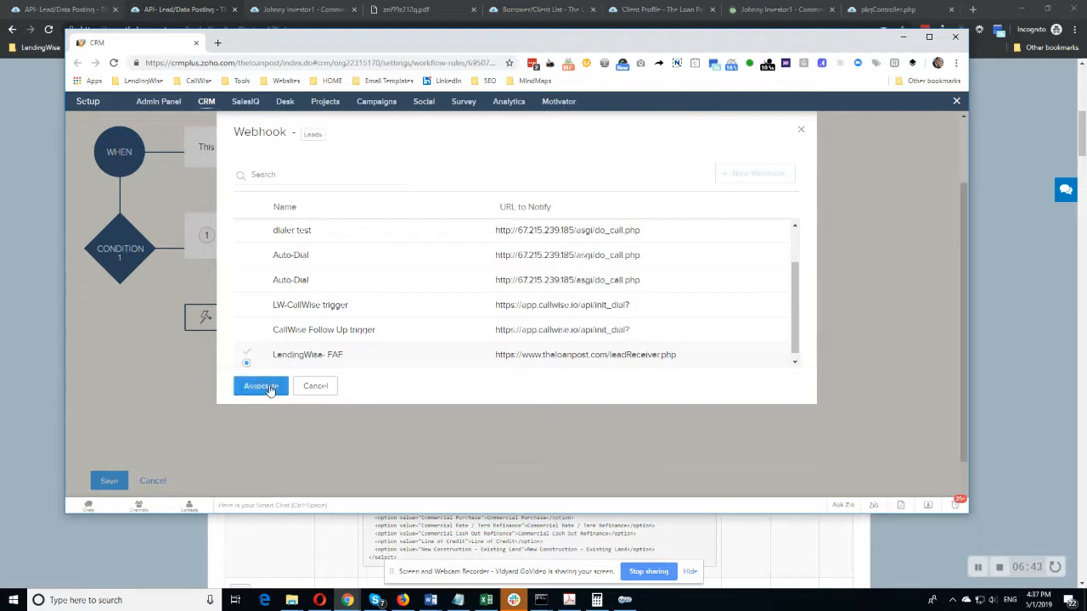
click(261, 386)
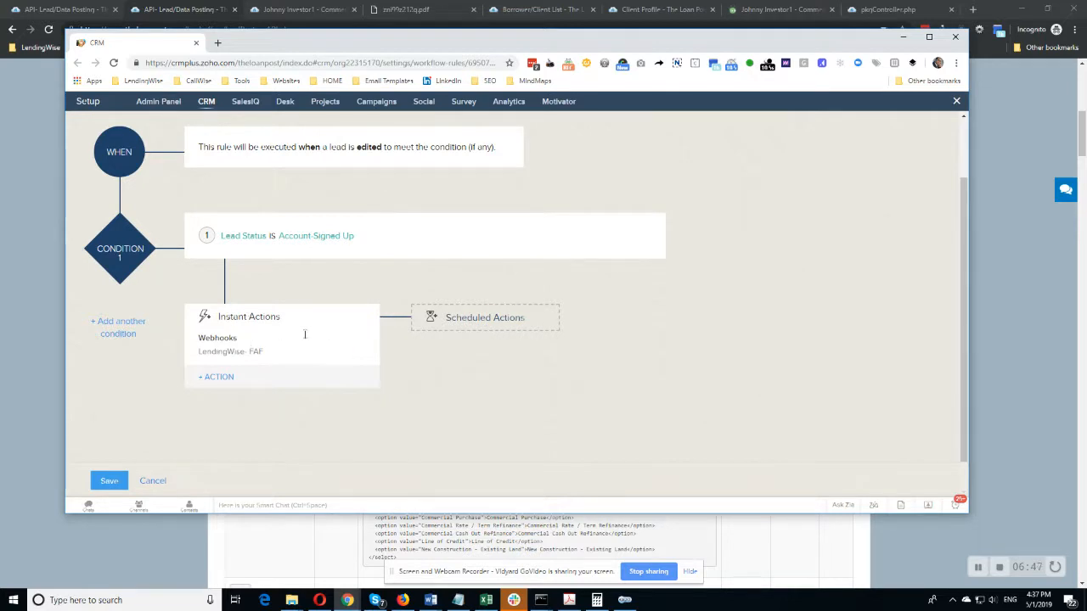
Look over the time units offered for a scheduled action without adding one, and save the workflow rule.
click(495, 323)
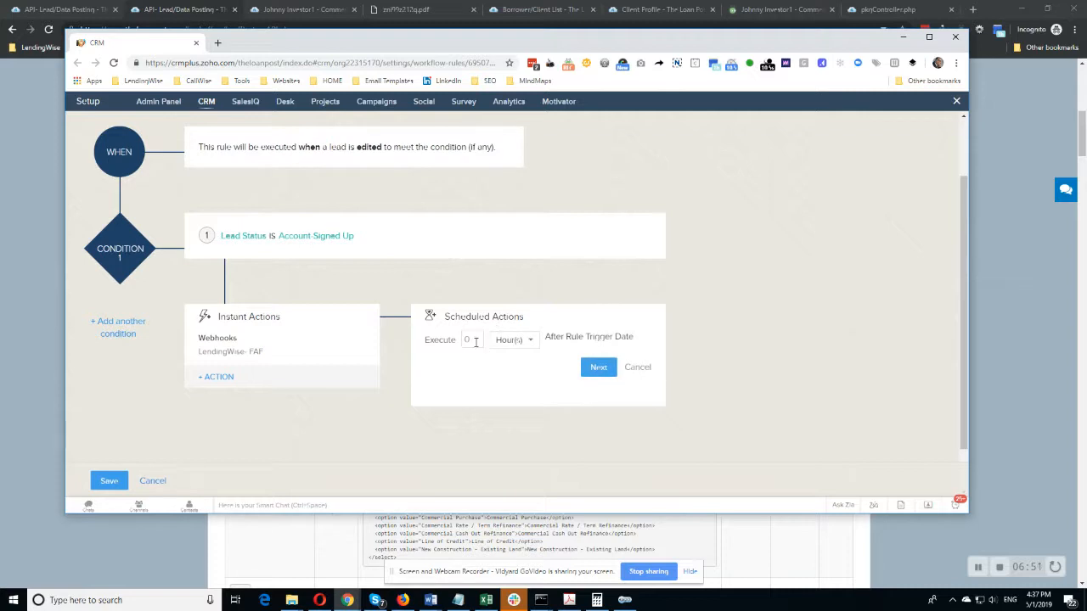
click(514, 340)
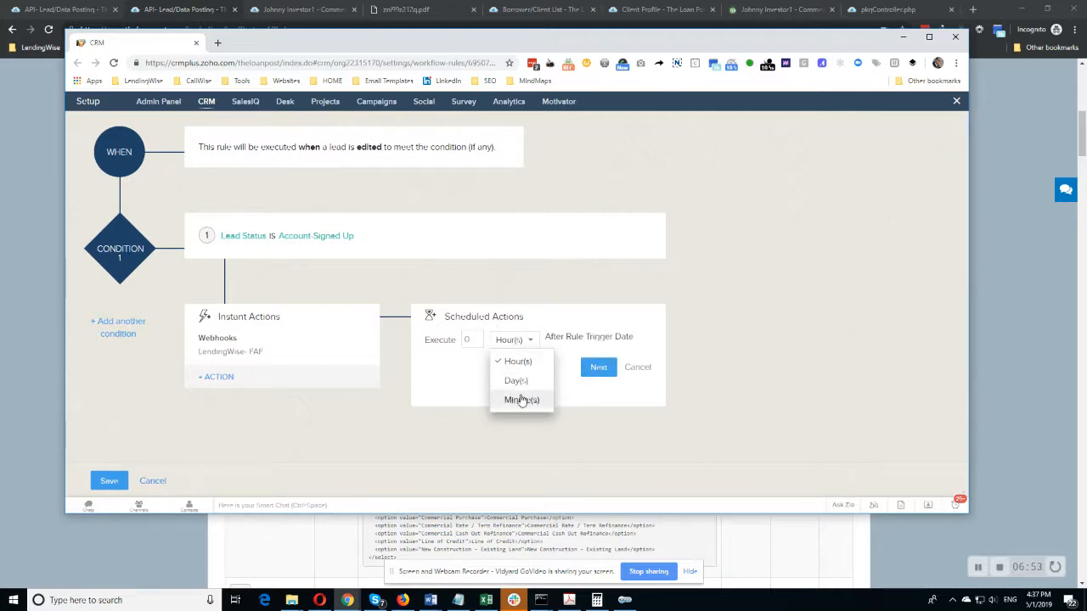
click(438, 373)
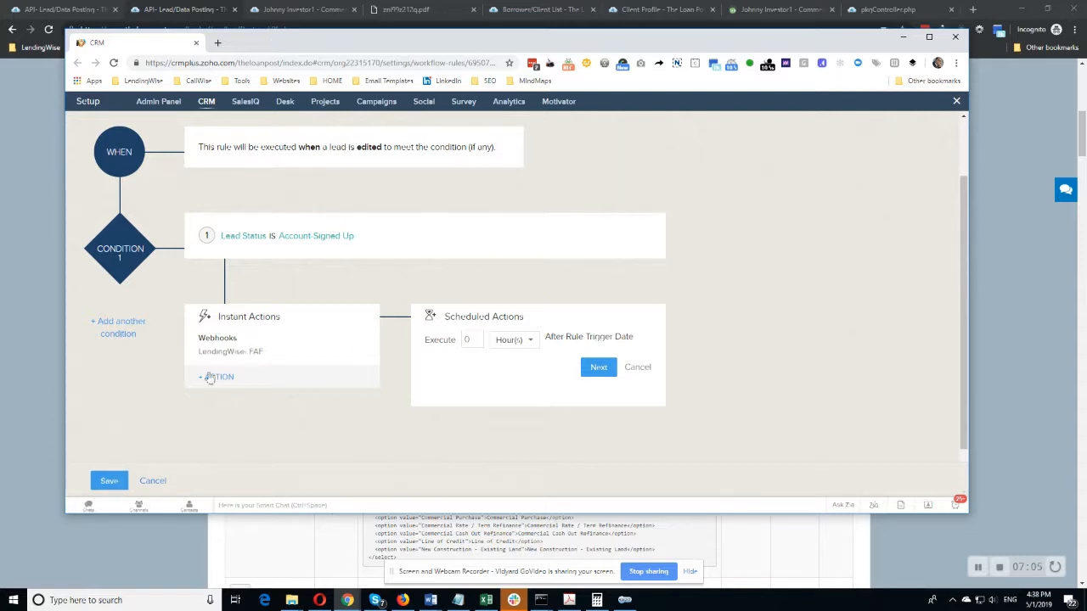
click(109, 480)
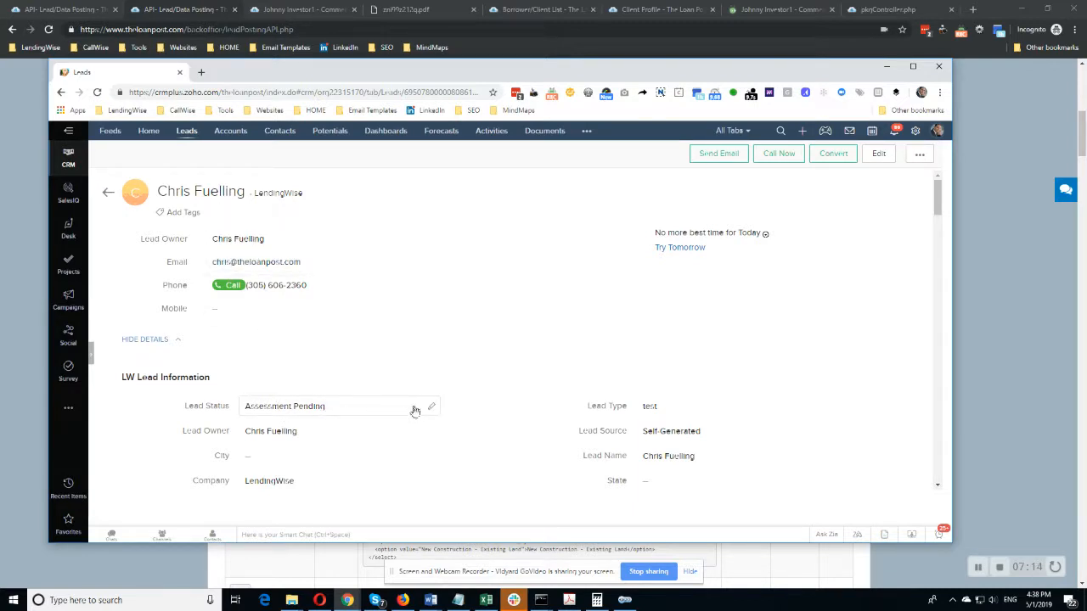
Change the test lead's Lead Status to Account-Signed Up in its record and save the change.
click(432, 409)
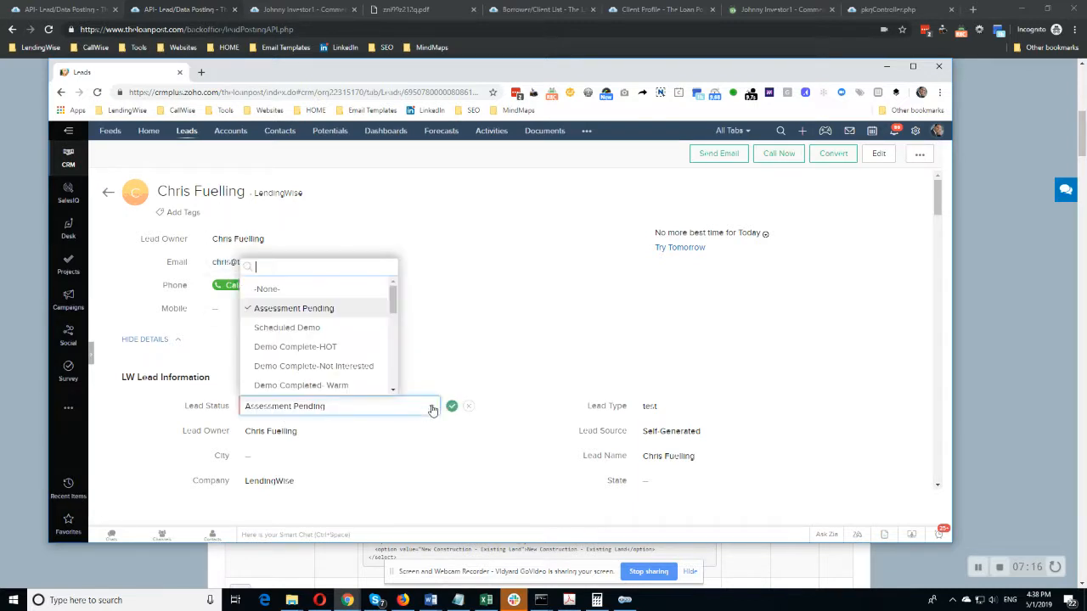
scroll(315, 340, down, 1)
scroll(315, 339, down, 5)
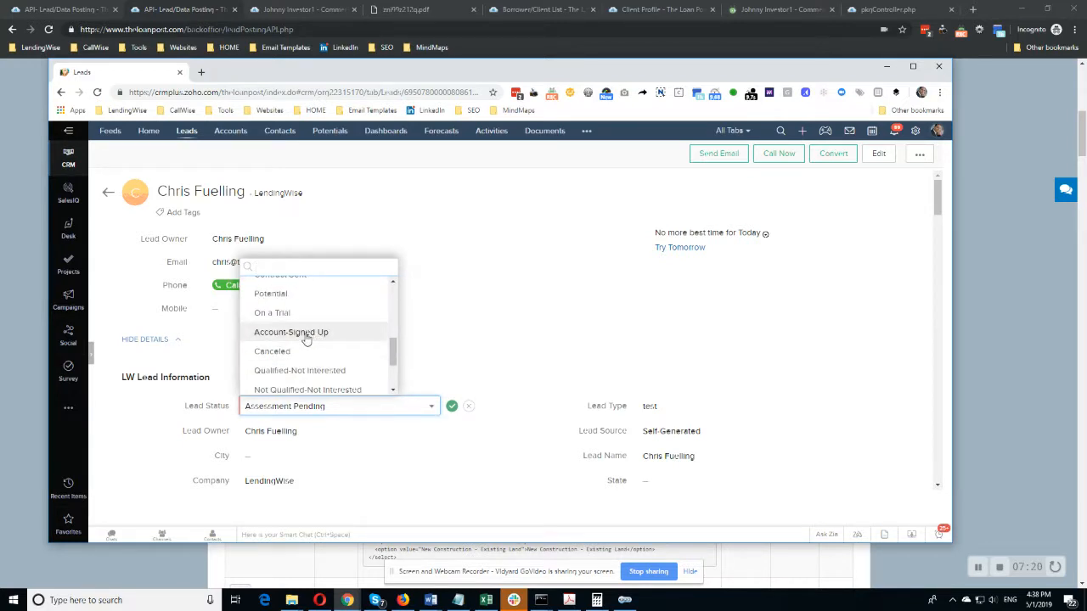
click(312, 336)
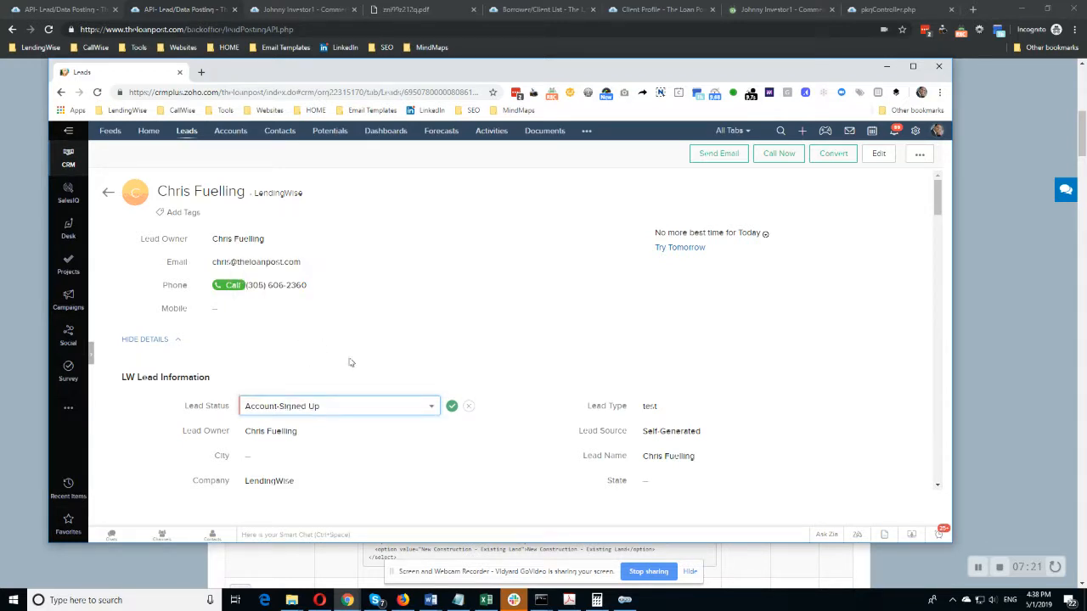
click(450, 407)
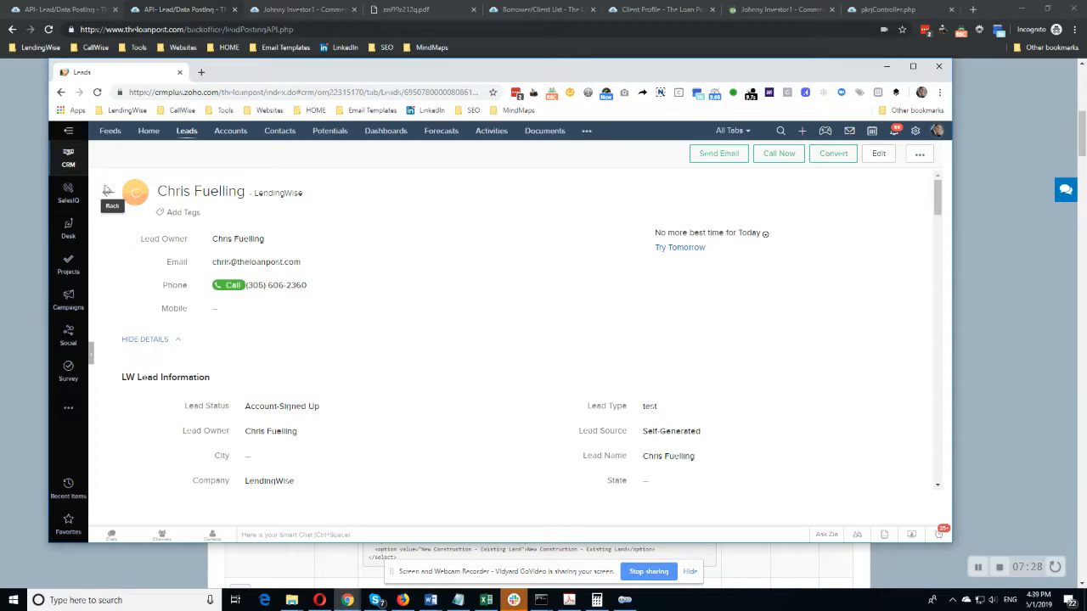
Switch to the LendingWise client file pipeline and open the most recently updated lead file.
drag(306, 78, 0, 87)
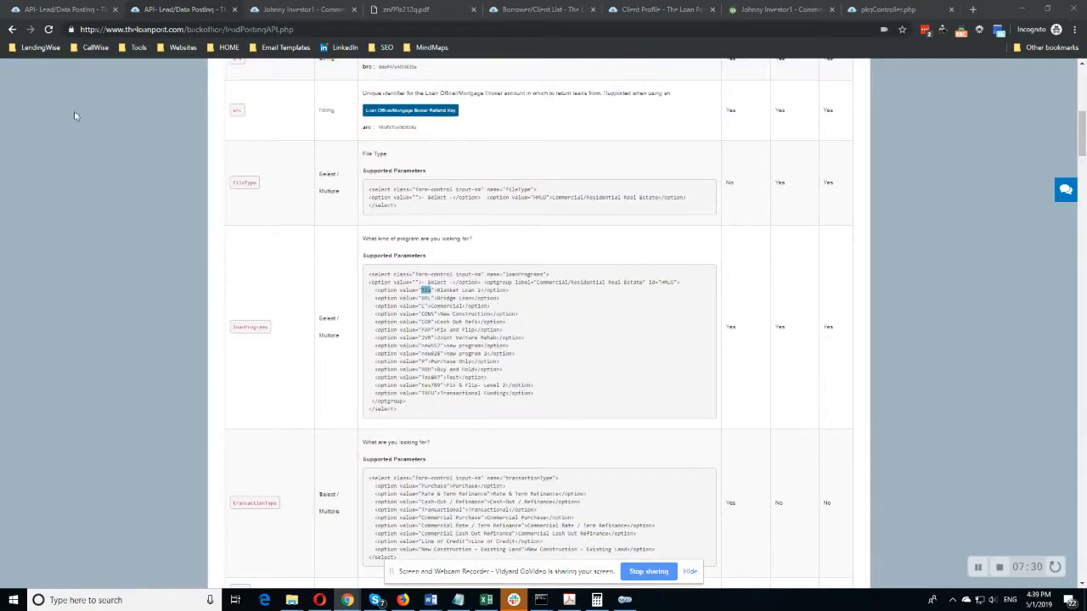
click(979, 567)
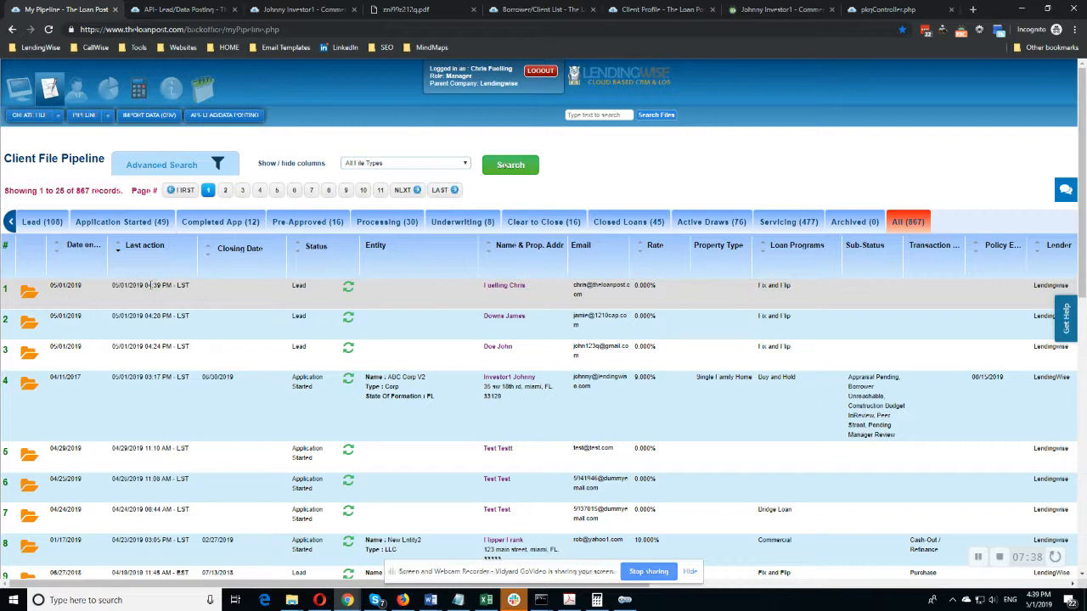
click(507, 289)
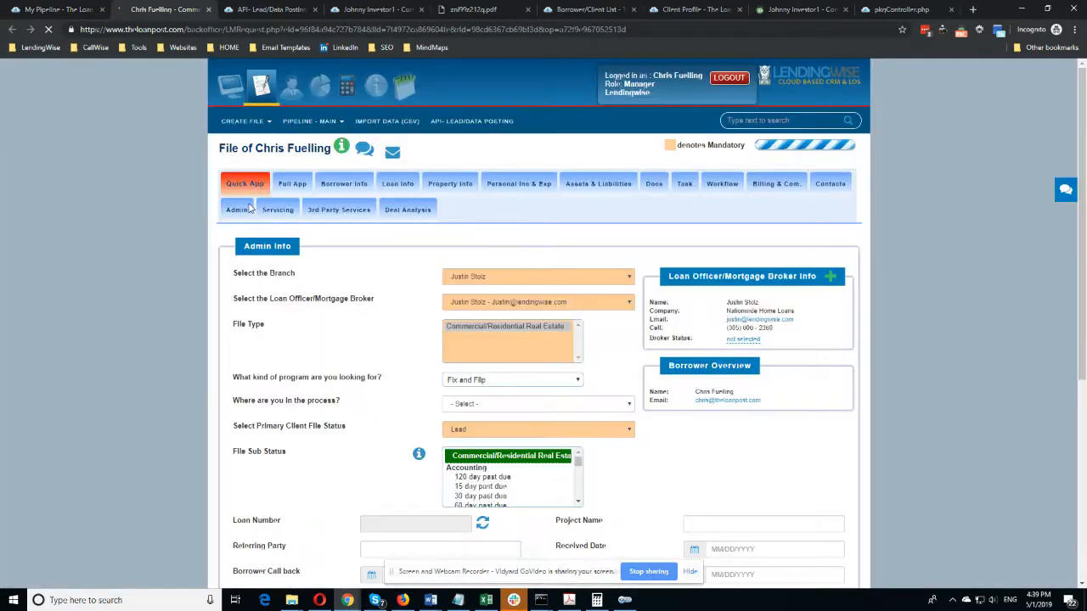
Check the file's borrower first name, last name and email, plus its loan program, client file status and other Admin Info fields.
scroll(408, 360, down, 4)
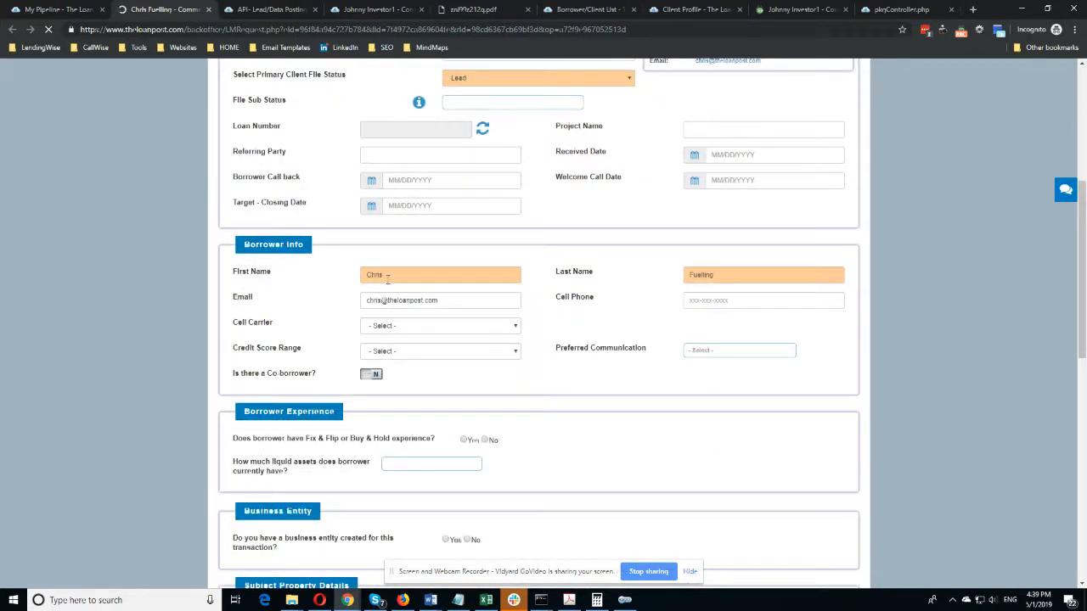
double_click(388, 274)
key(Tab)
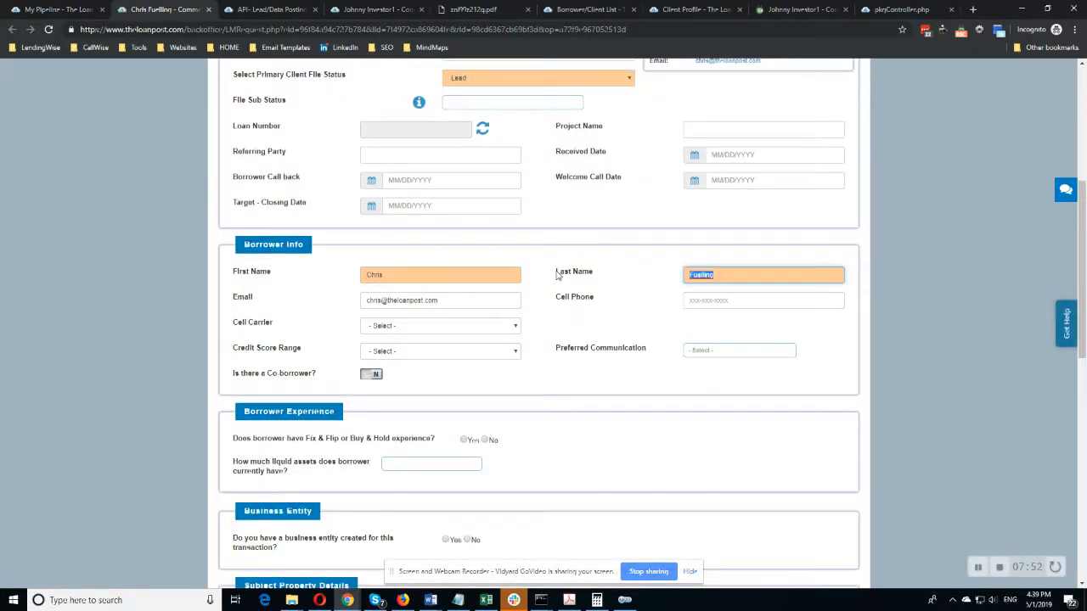
drag(460, 299, 231, 299)
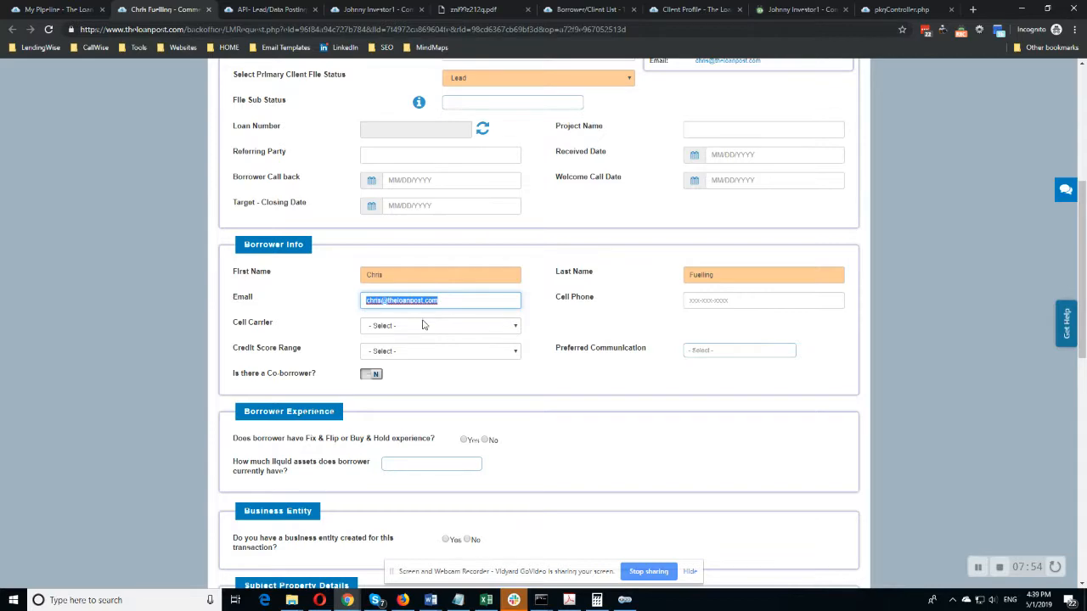
scroll(368, 213, up, 1)
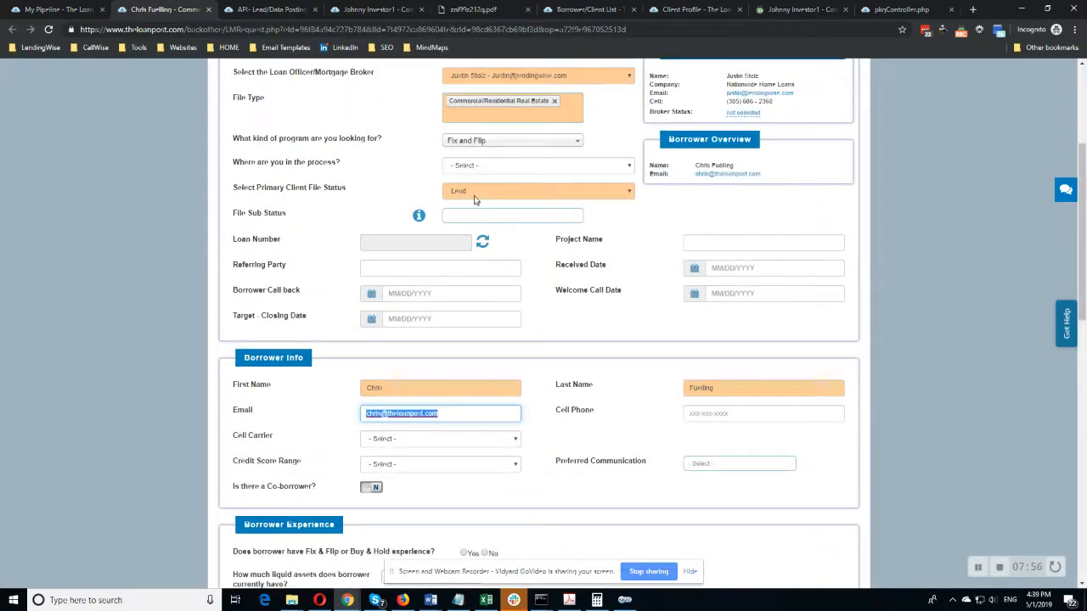
scroll(486, 387, down, 1)
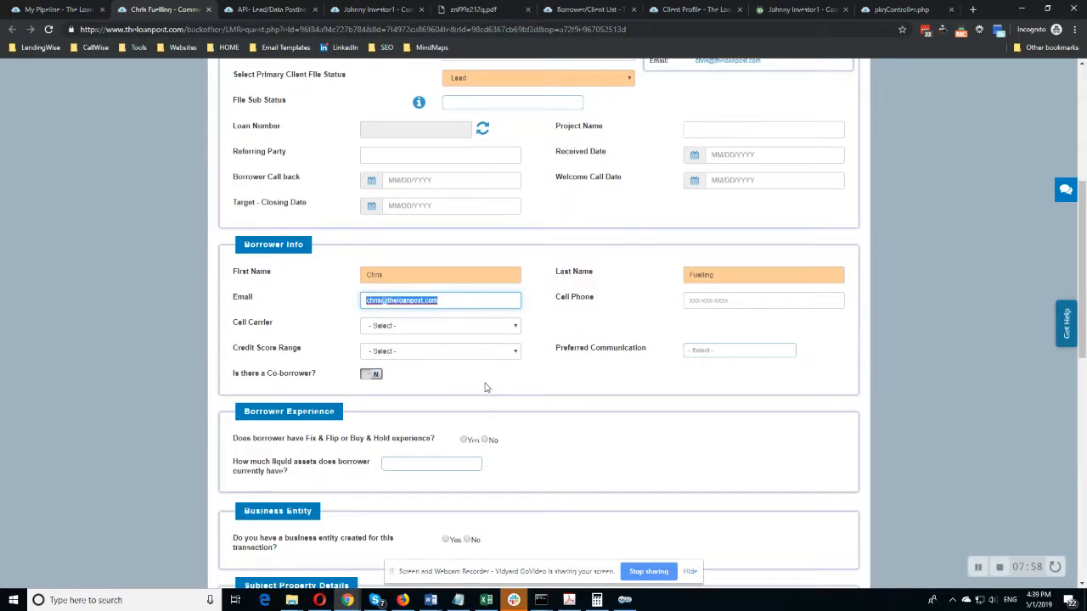
scroll(389, 384, down, 1)
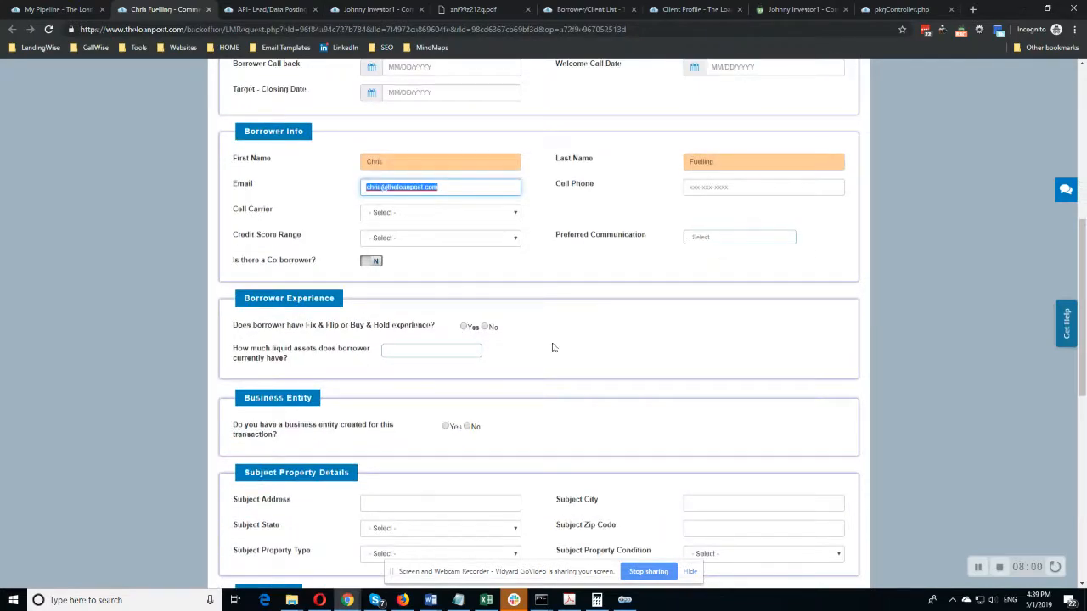
scroll(519, 348, up, 2)
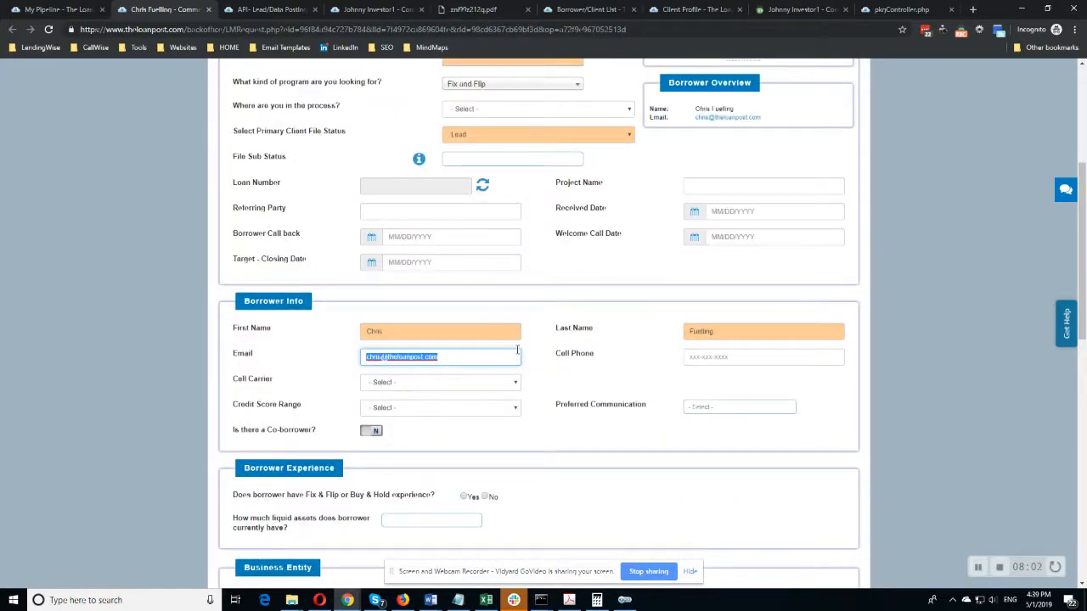
scroll(536, 253, up, 2)
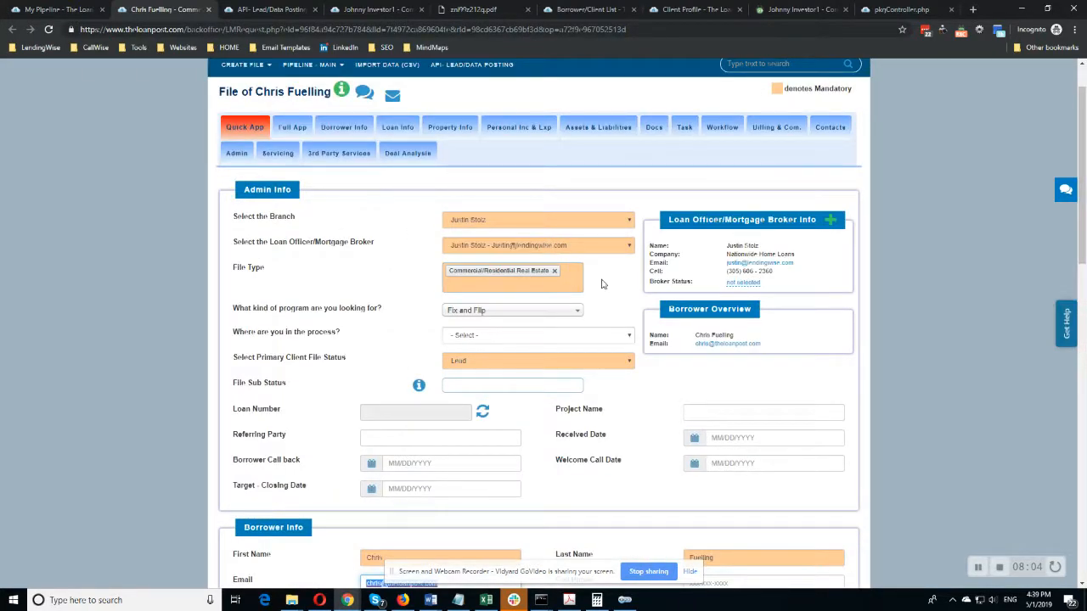
scroll(365, 198, up, 1)
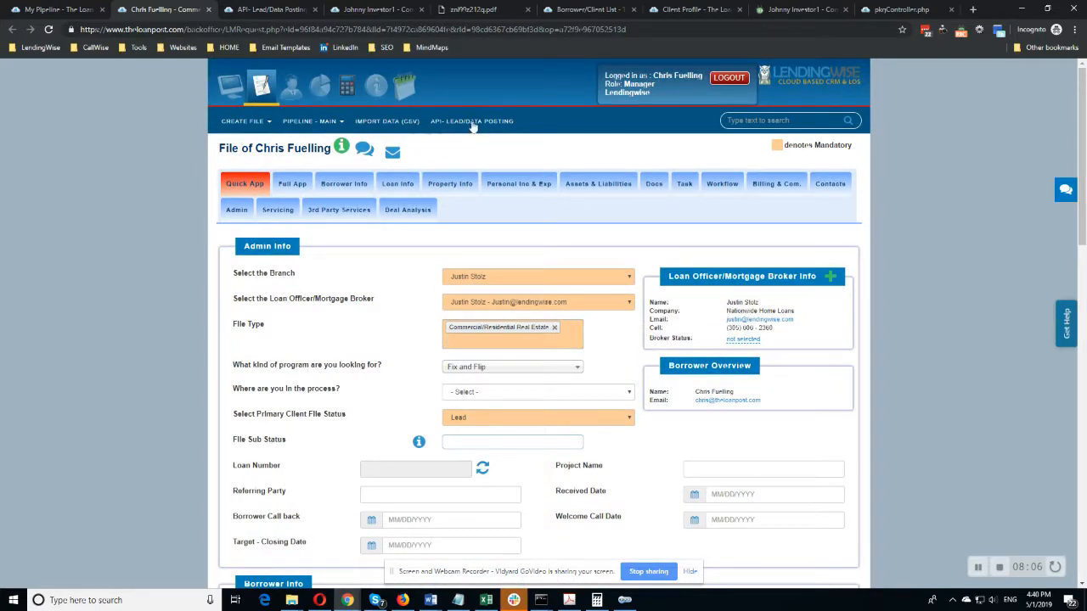